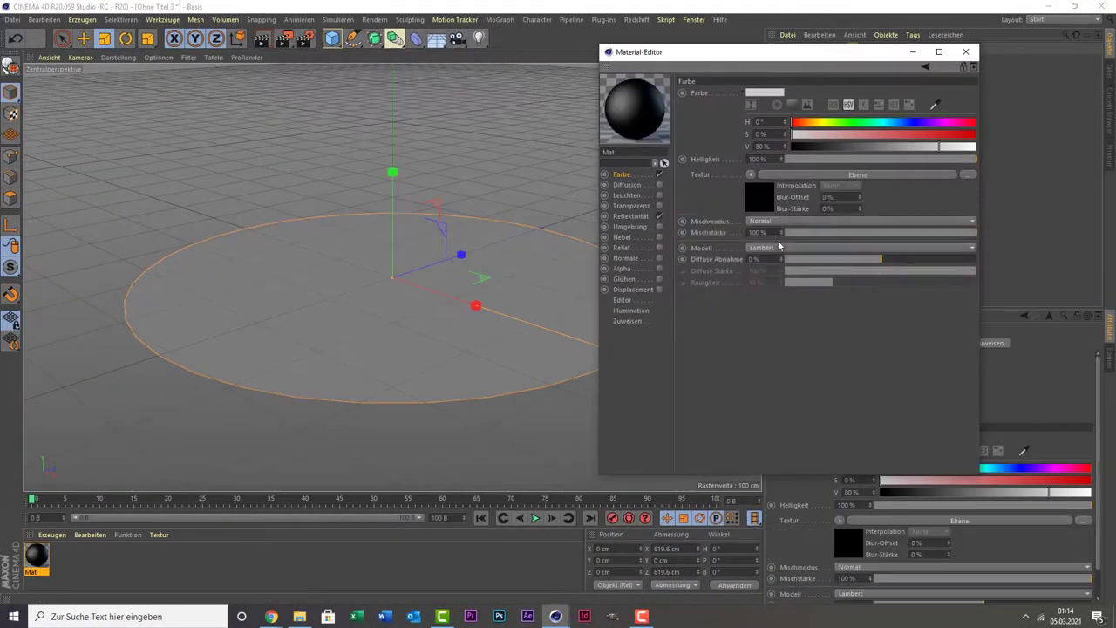
Add a Luka noise layer to Mat's colour channel
{"action": "left_click", "coordinate": [741, 187]}
{"action": "left_click", "coordinate": [764, 249]}
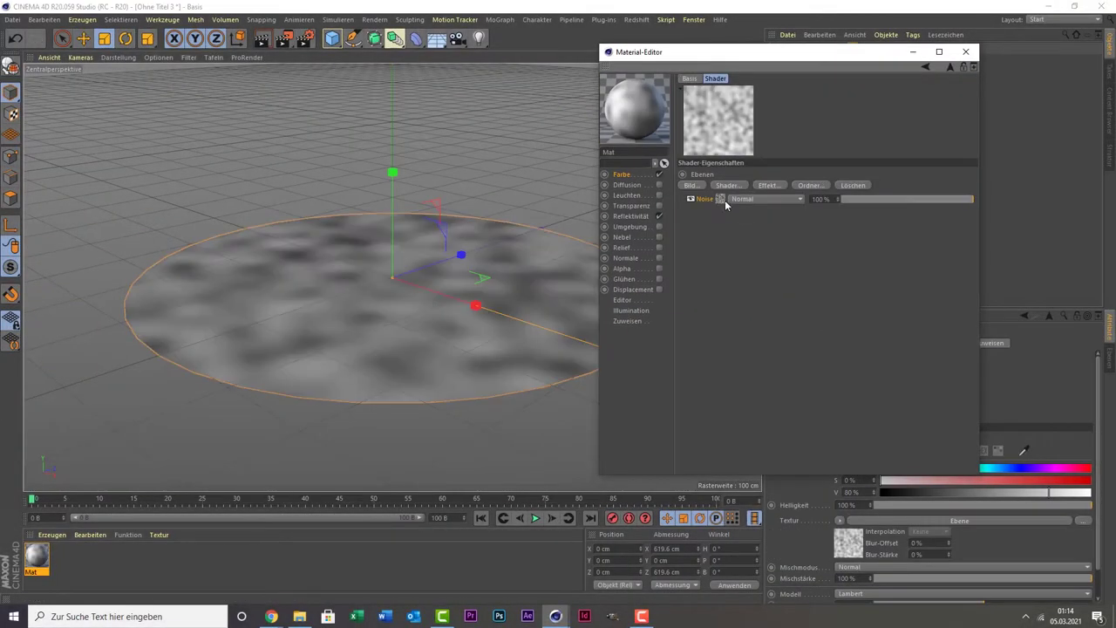
{"action": "left_click", "coordinate": [722, 200]}
{"action": "left_click", "coordinate": [828, 206]}
{"action": "left_click", "coordinate": [827, 279]}
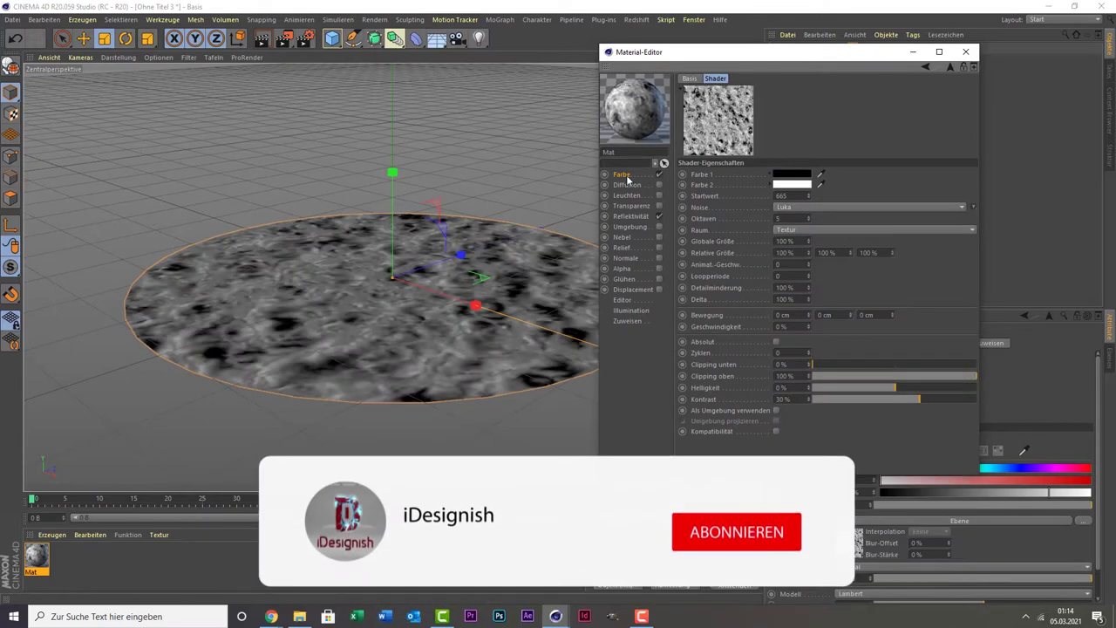
{"action": "left_click", "coordinate": [731, 186]}
Add a circular gradient layer, with the black stop pulled inward to darken the rim
{"action": "left_click", "coordinate": [772, 226]}
{"action": "left_click", "coordinate": [723, 199]}
{"action": "left_click", "coordinate": [854, 206]}
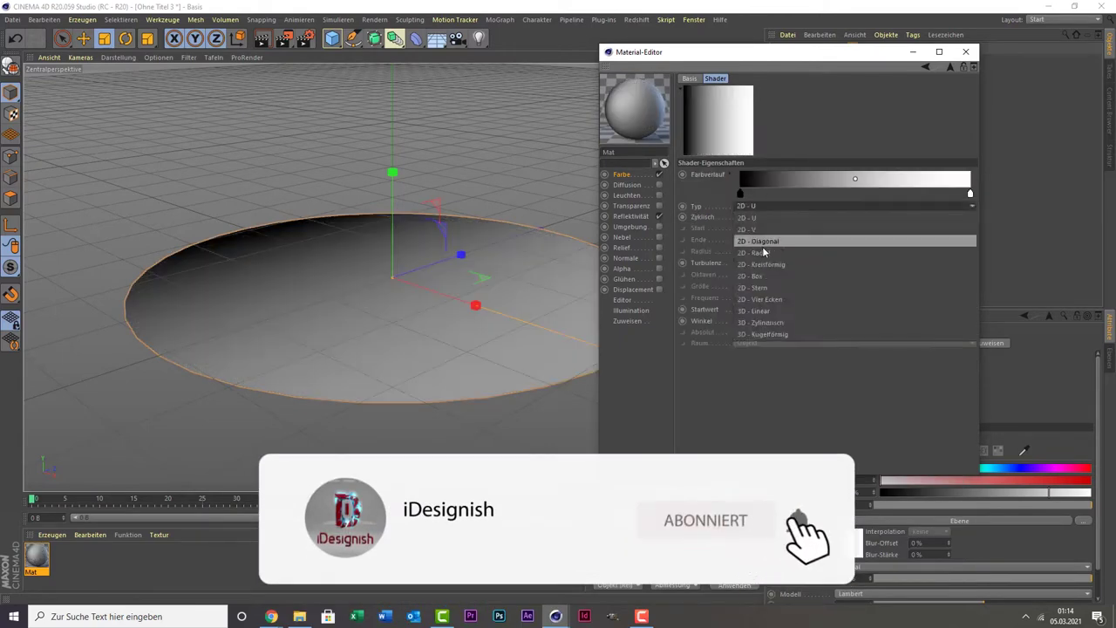
{"action": "left_click", "coordinate": [854, 251]}
{"action": "left_click_drag", "start_coordinate": [970, 192], "coordinate": [869, 196]}
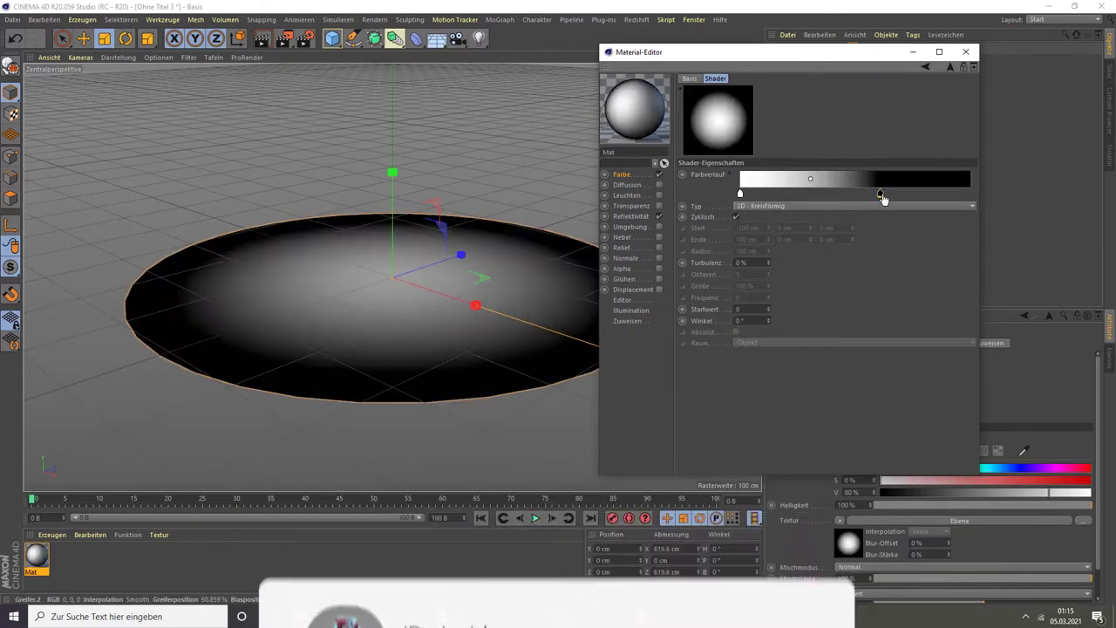
Overlay the gradient on the noise, set noise opacity to 50%, and enable Leuchten
{"action": "left_click", "coordinate": [951, 66]}
{"action": "left_click", "coordinate": [782, 199]}
{"action": "left_click", "coordinate": [785, 235]}
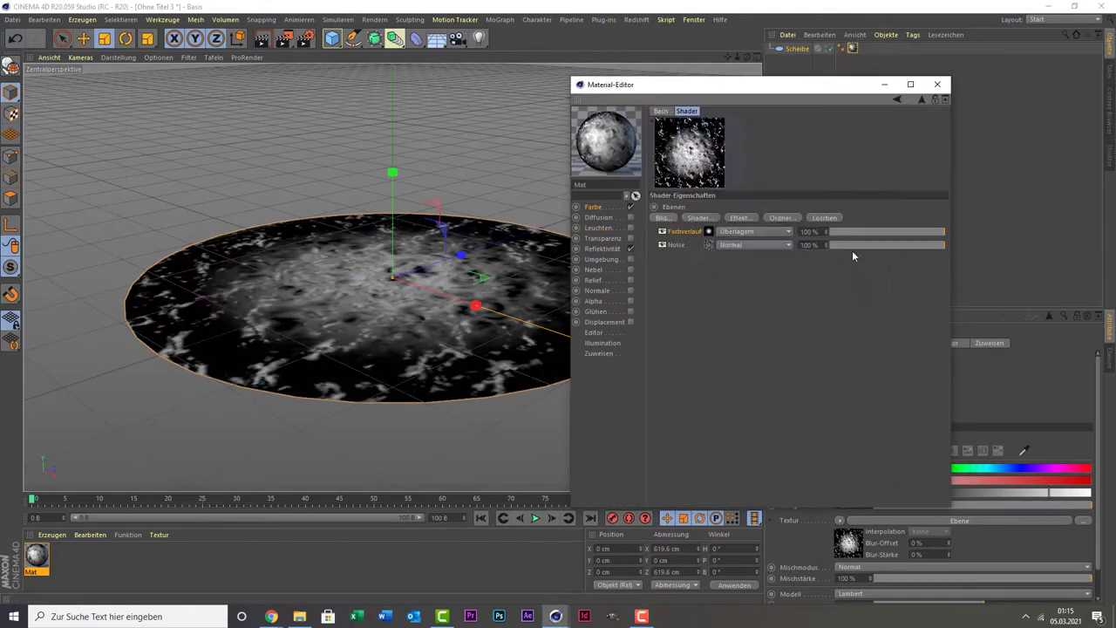
{"action": "left_click_drag", "start_coordinate": [905, 244], "coordinate": [887, 245]}
{"action": "left_click", "coordinate": [598, 228]}
Use the Galaxie shader as the Leuchten texture, with cream and brown gradient stops
{"action": "left_click", "coordinate": [697, 217]}
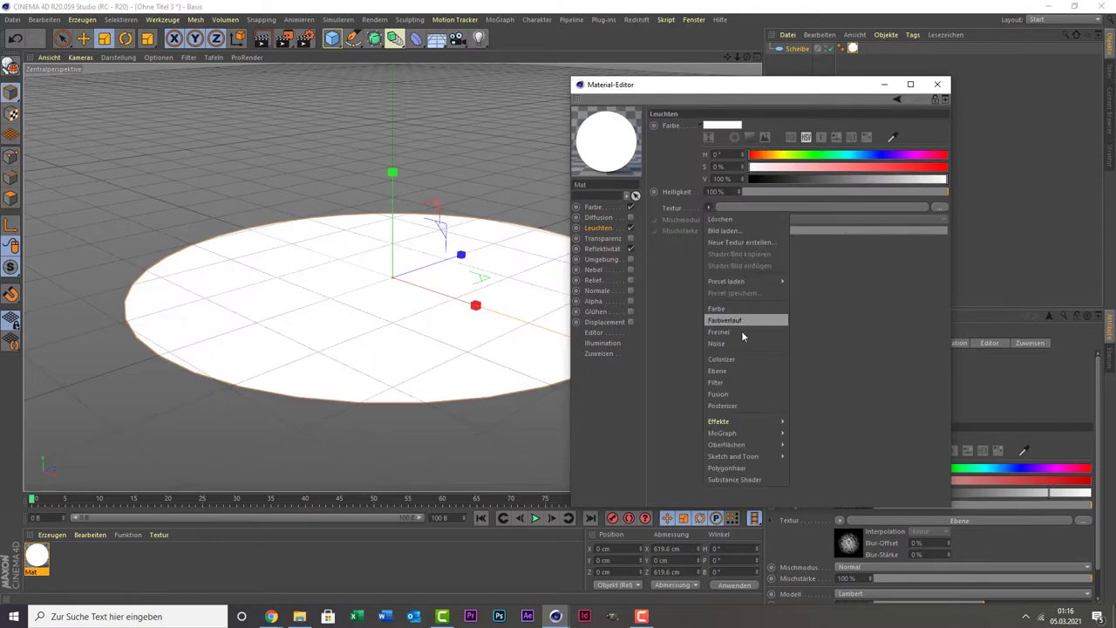
{"action": "left_click", "coordinate": [818, 411]}
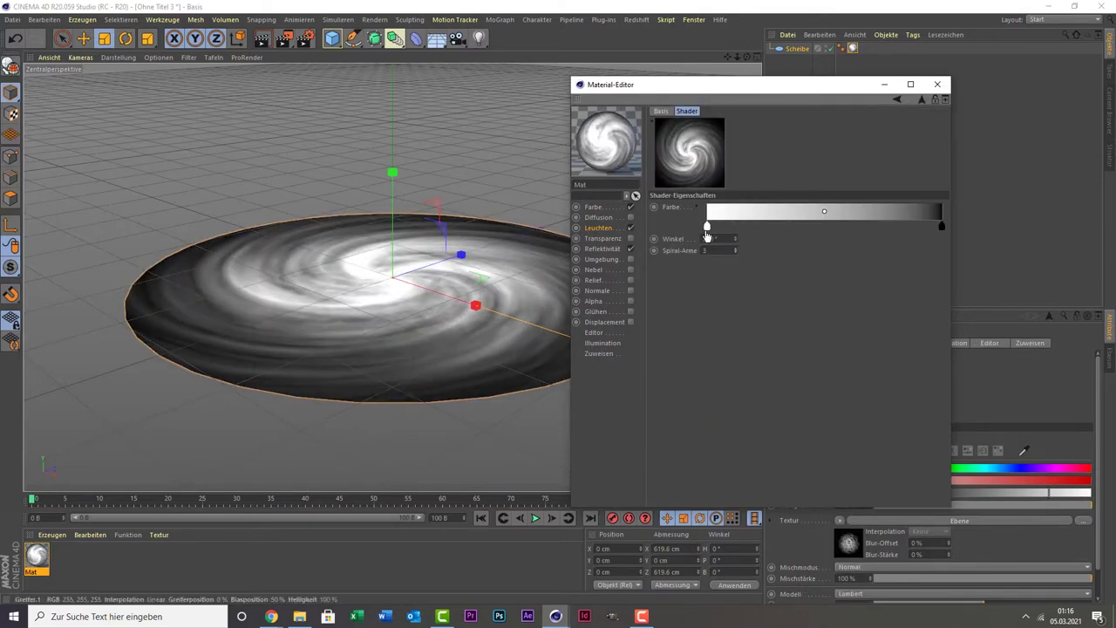
{"action": "double_click", "coordinate": [707, 226]}
{"action": "left_click", "coordinate": [674, 284]}
{"action": "double_click", "coordinate": [755, 226]}
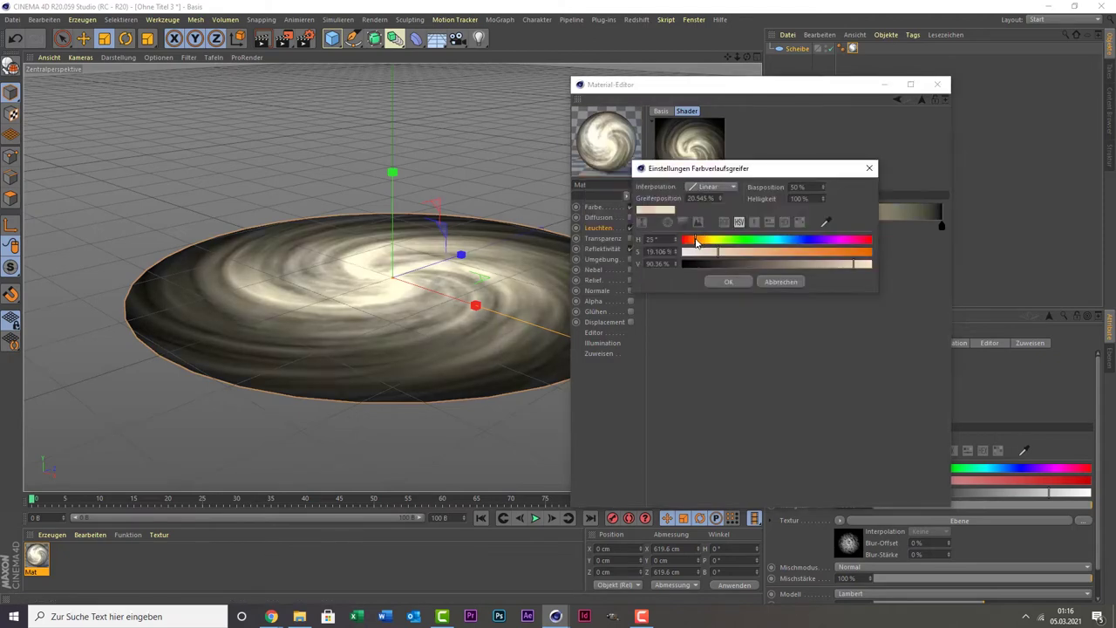
{"action": "left_click", "coordinate": [729, 279]}
Add a light blue stop to the galaxy gradient and enable the Relief channel
{"action": "double_click", "coordinate": [785, 226]}
{"action": "left_click", "coordinate": [761, 278]}
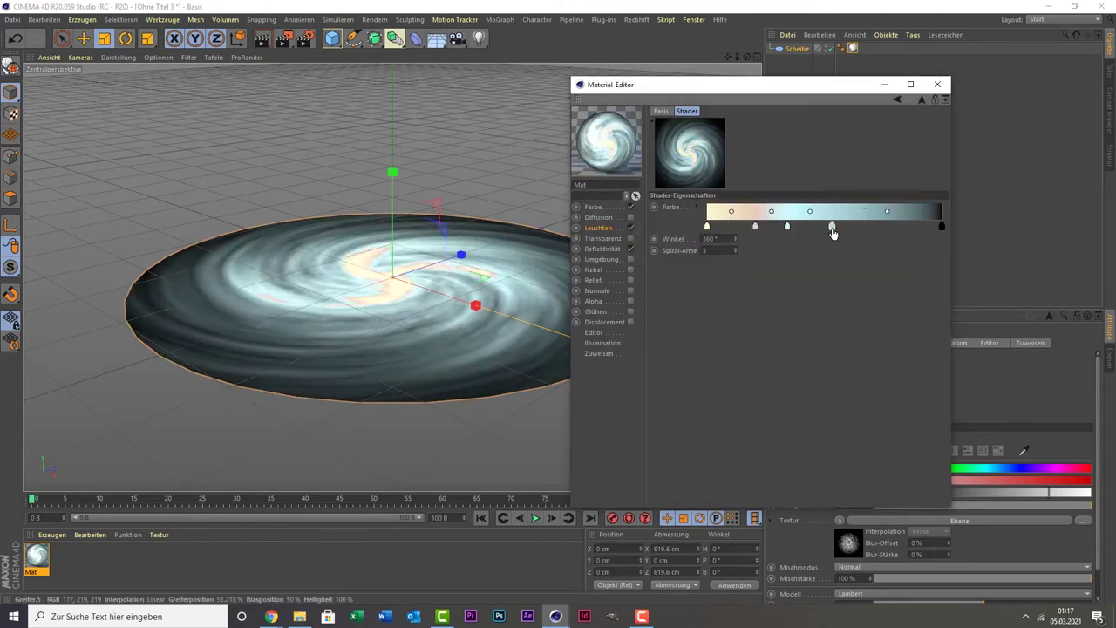
{"action": "double_click", "coordinate": [828, 227]}
{"action": "left_click", "coordinate": [804, 282]}
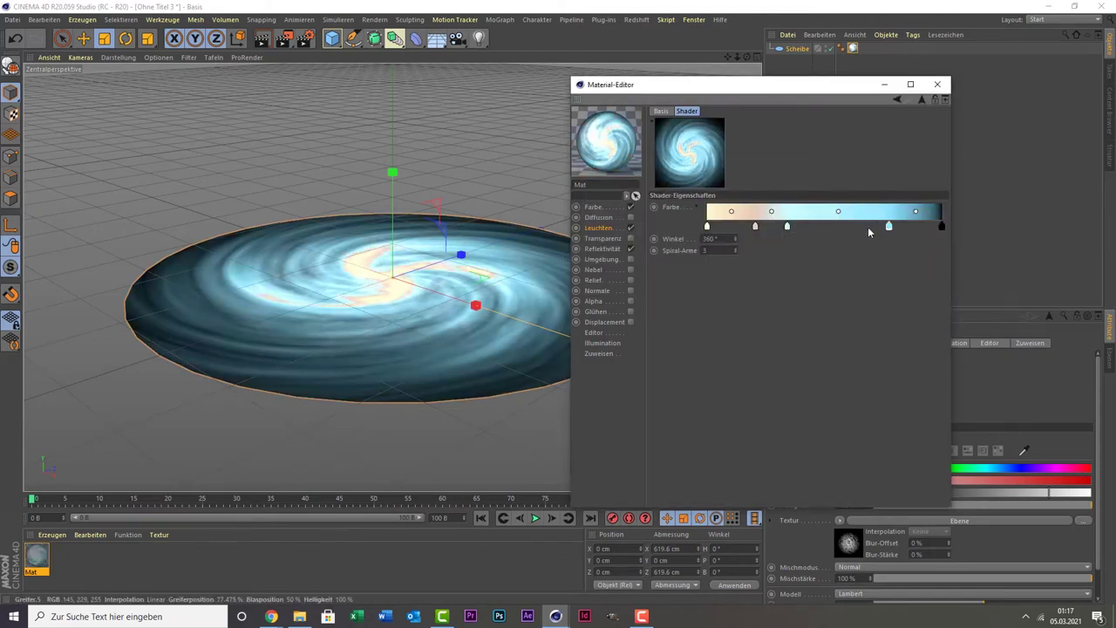
{"action": "left_click", "coordinate": [630, 280]}
{"action": "left_click", "coordinate": [814, 404]}
{"action": "type", "text": "300"}
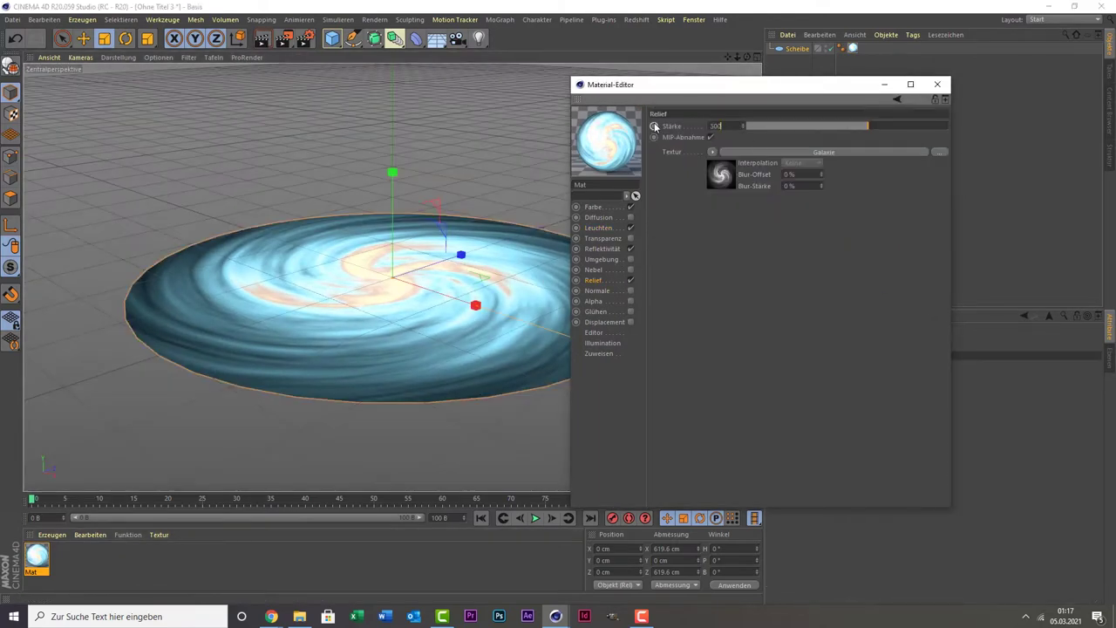
Convert the Leuchten texture to layers and add a Luka noise layer above Galaxie
{"action": "left_click", "coordinate": [598, 228]}
{"action": "left_click", "coordinate": [698, 233]}
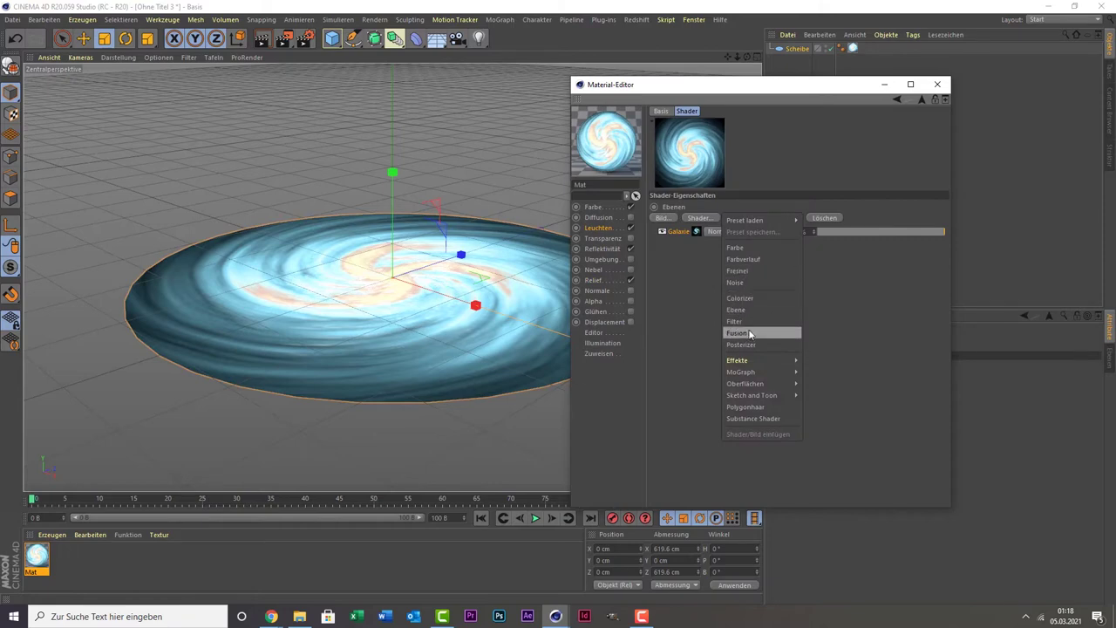
{"action": "left_click", "coordinate": [735, 281]}
{"action": "left_click", "coordinate": [677, 231]}
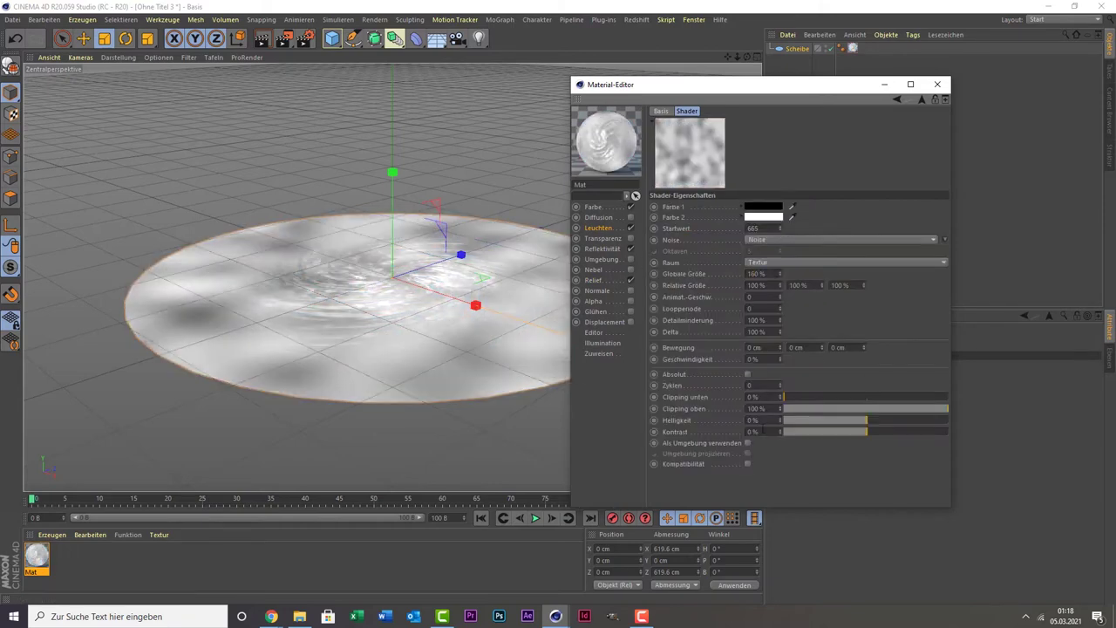
{"action": "left_click", "coordinate": [809, 239]}
{"action": "left_click", "coordinate": [811, 371]}
Add a gradient layer to the glow stack and set the noise to Überlagern
{"action": "left_click", "coordinate": [698, 236]}
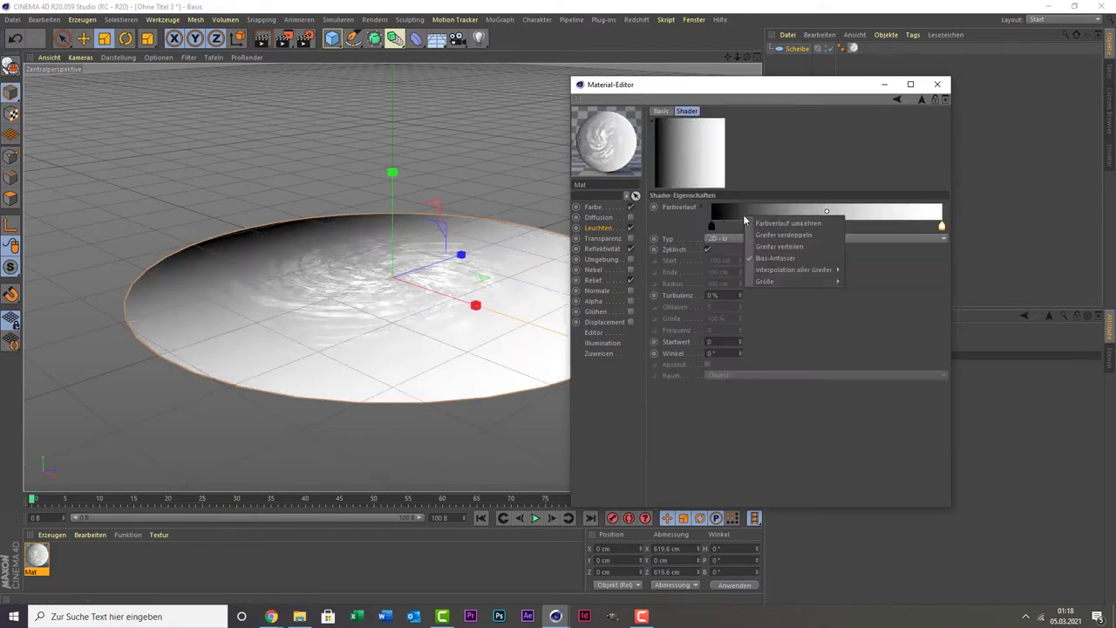
{"action": "left_click", "coordinate": [748, 292]}
{"action": "left_click", "coordinate": [751, 244]}
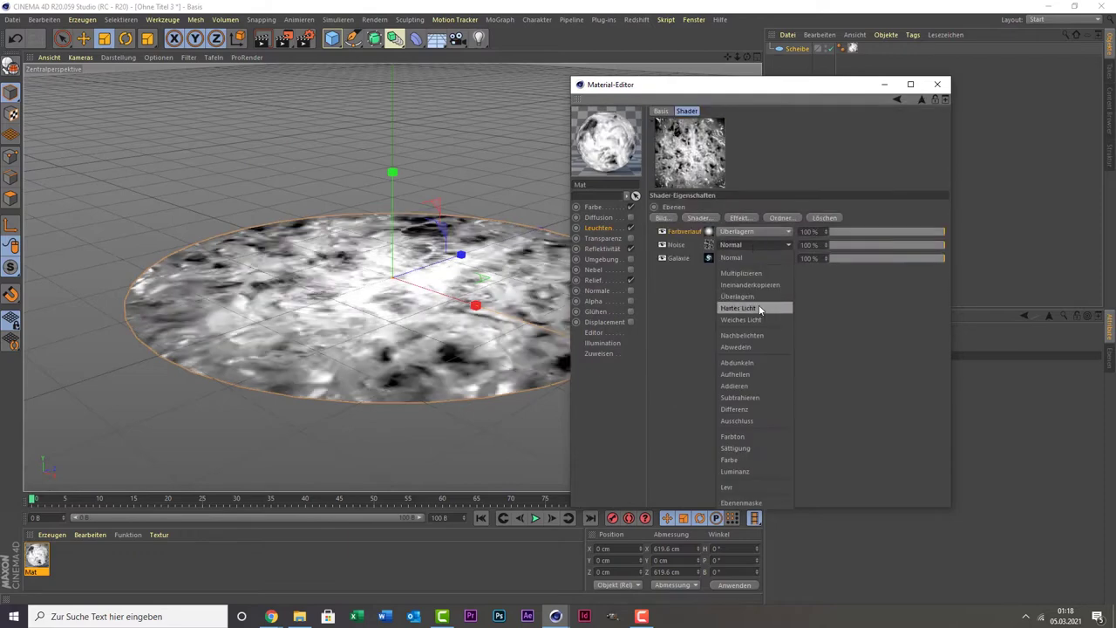
{"action": "left_click", "coordinate": [756, 295]}
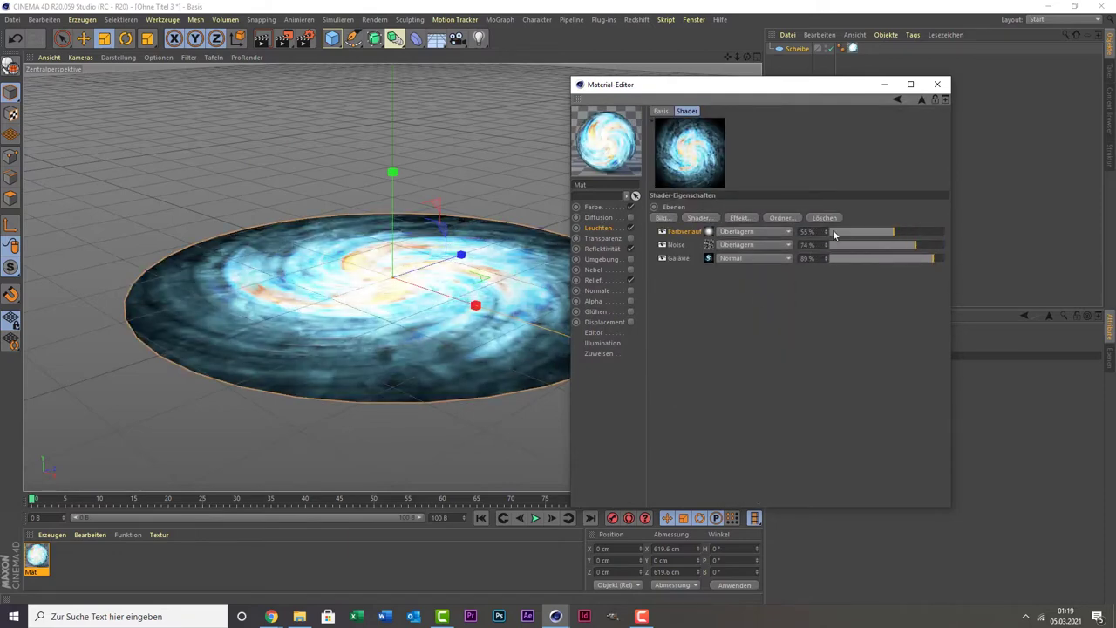
Enable the Alpha channel and bring up its texture options
{"action": "left_click", "coordinate": [598, 227]}
{"action": "left_click", "coordinate": [593, 280]}
{"action": "left_click", "coordinate": [632, 300]}
{"action": "left_click", "coordinate": [711, 193]}
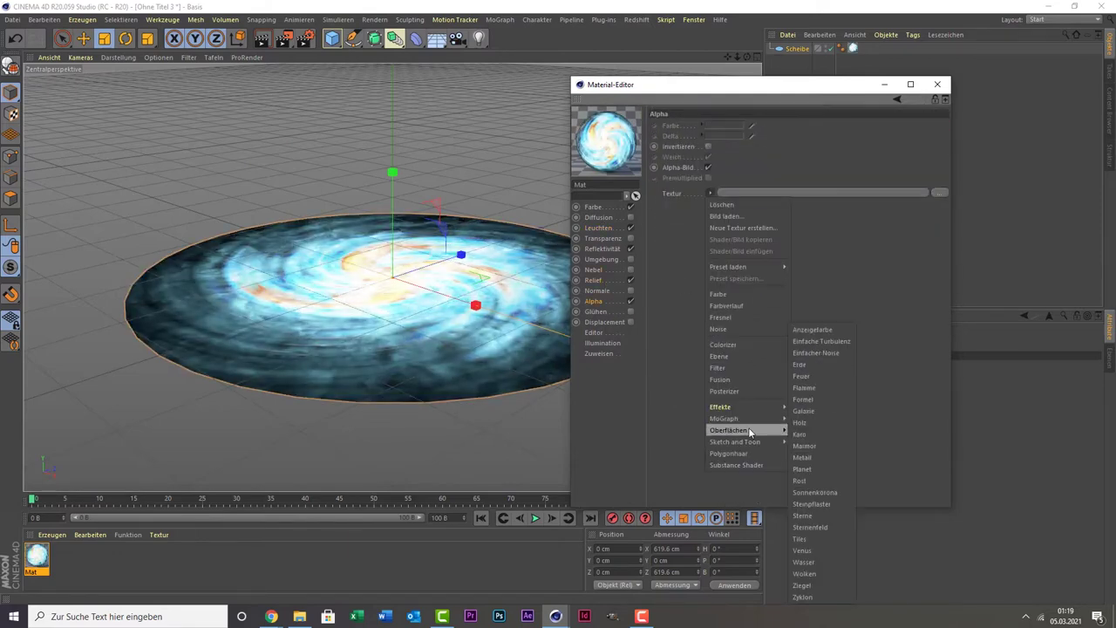
Load Galaxie as the alpha mask, widen its gradient, and render a preview
{"action": "left_click", "coordinate": [803, 410]}
{"action": "left_click", "coordinate": [724, 216]}
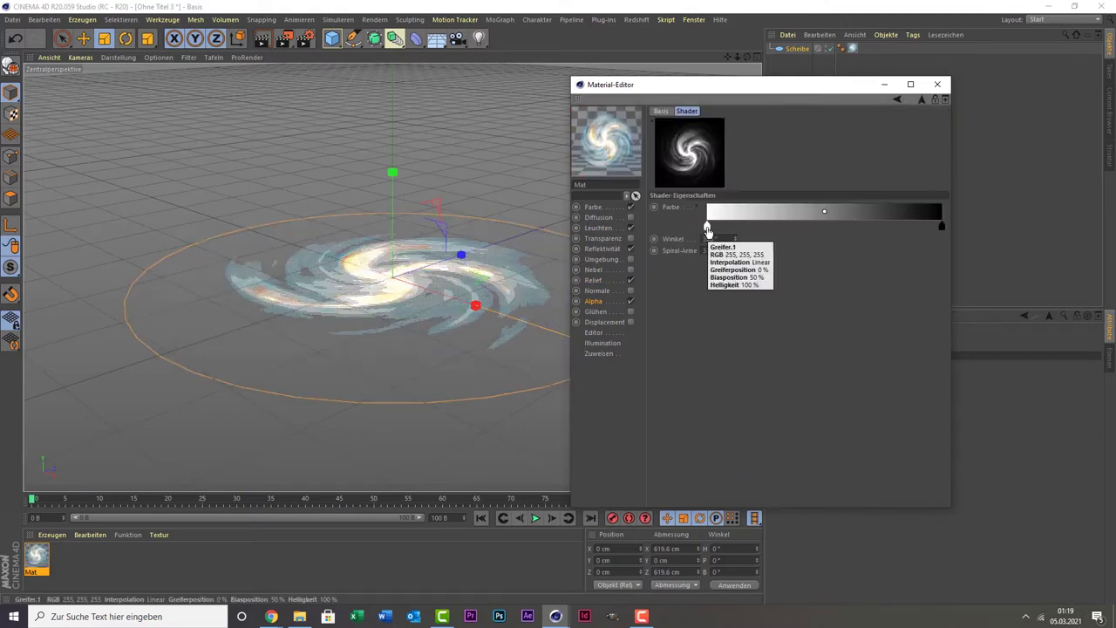
{"action": "left_click_drag", "start_coordinate": [707, 227], "coordinate": [818, 227]}
{"action": "left_click", "coordinate": [262, 39]}
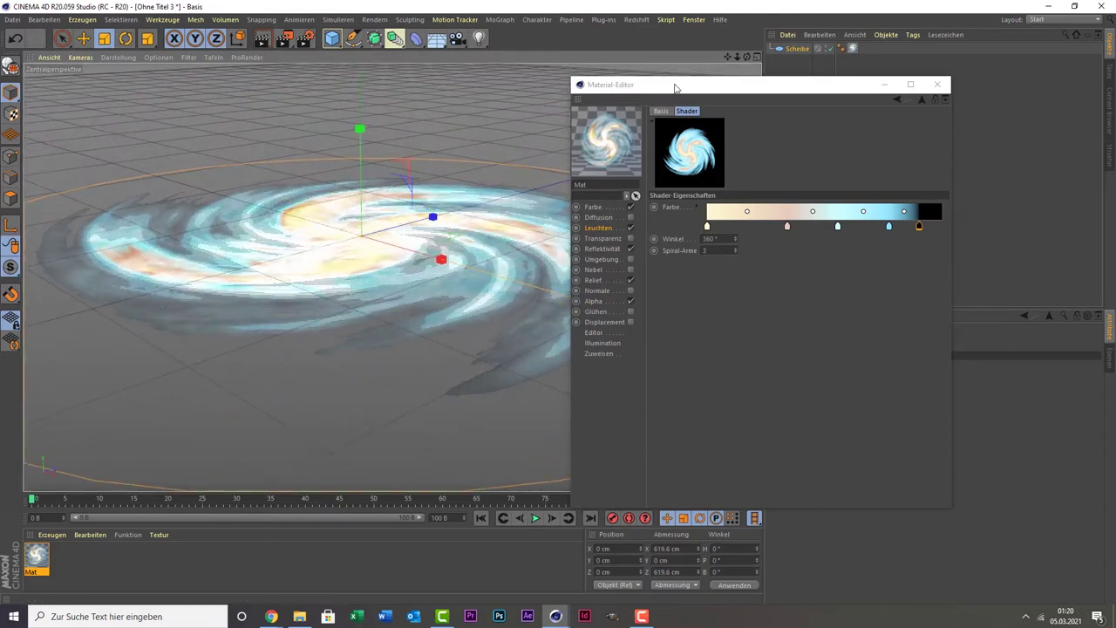
Respace the Galaxie gradient stops, recolour the orange stop, re-render, and close the editor
{"action": "left_click_drag", "start_coordinate": [907, 250], "coordinate": [935, 250]}
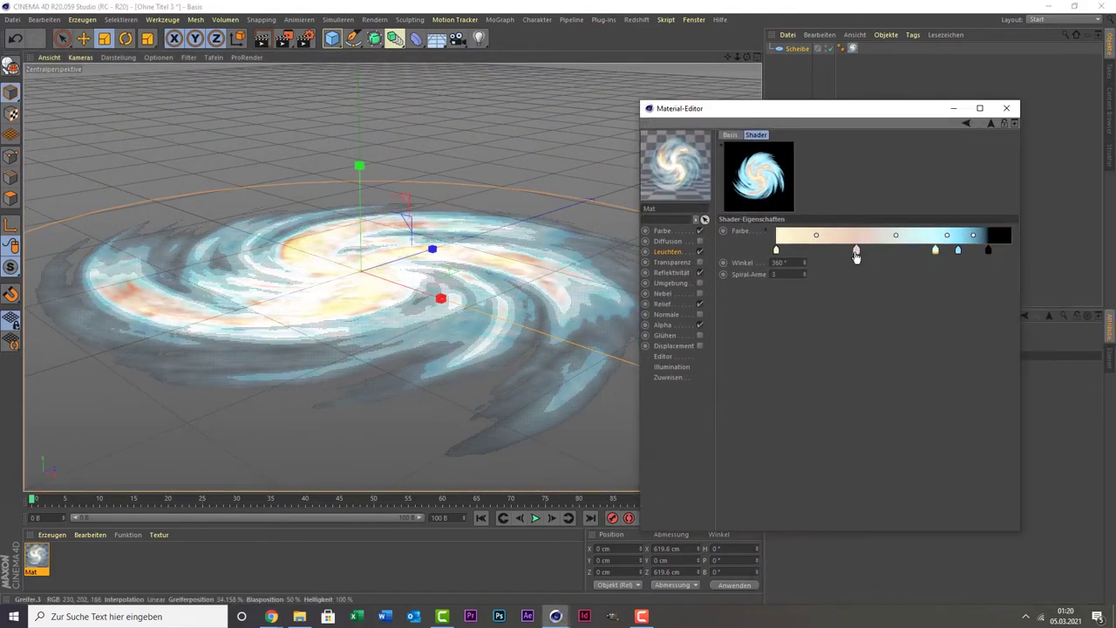
{"action": "mouse_move", "coordinate": [856, 251]}
{"action": "left_mouse_down"}
{"action": "mouse_move", "coordinate": [913, 250]}
{"action": "mouse_move", "coordinate": [819, 251]}
{"action": "mouse_move", "coordinate": [892, 250]}
{"action": "left_mouse_up"}
{"action": "left_click", "coordinate": [262, 39]}
{"action": "double_click", "coordinate": [892, 251]}
{"action": "left_click", "coordinate": [921, 302]}
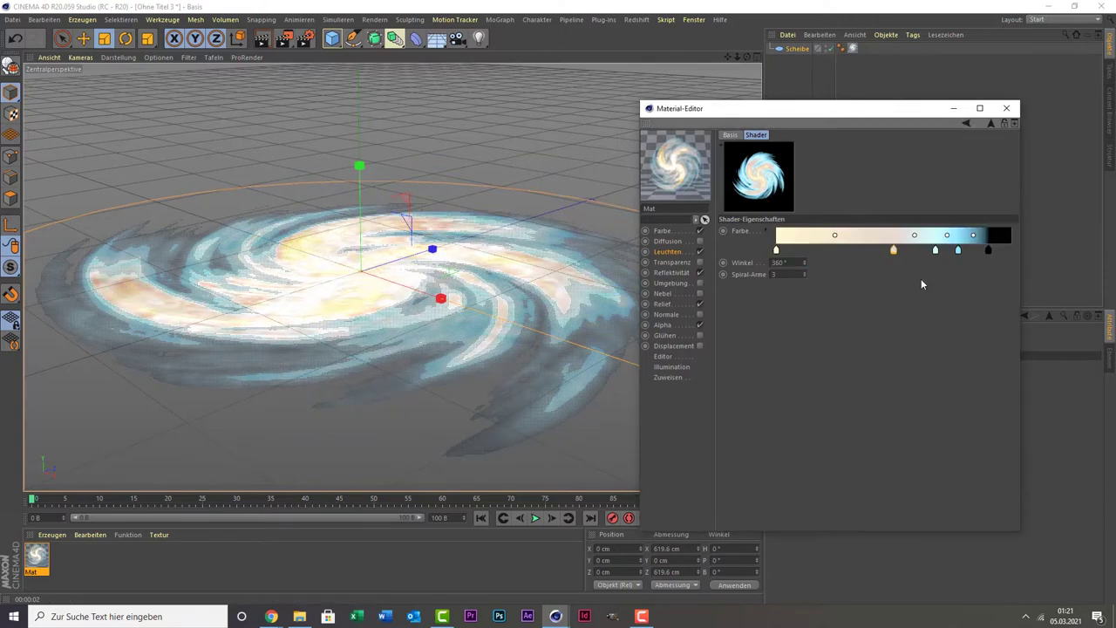
{"action": "left_click", "coordinate": [261, 38]}
{"action": "left_click", "coordinate": [667, 251]}
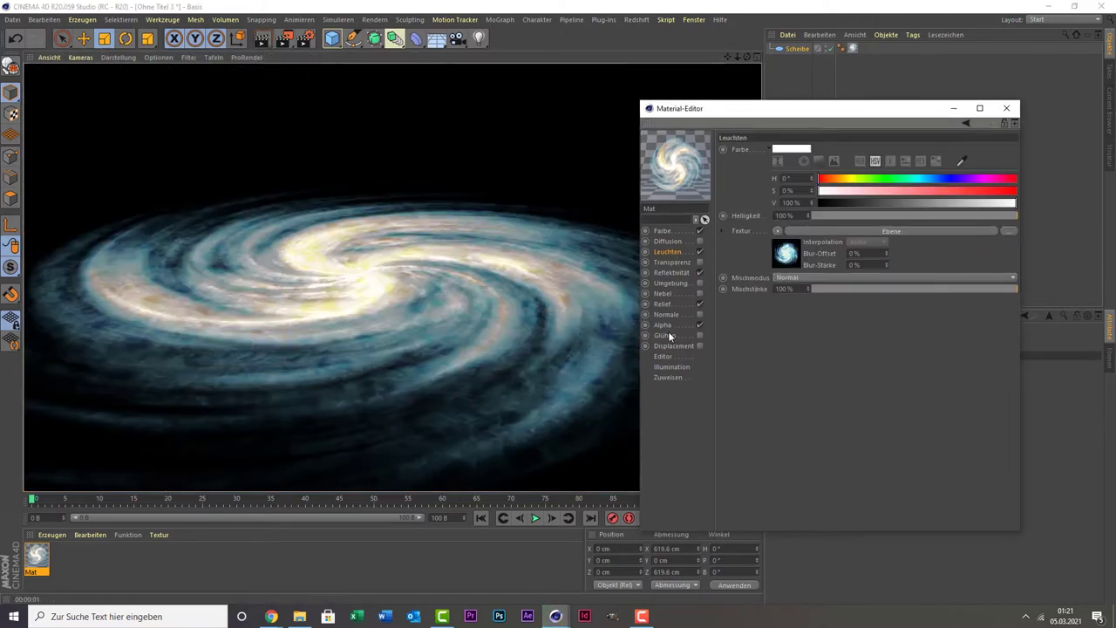
{"action": "left_click", "coordinate": [1007, 108]}
Duplicate the galaxy disc with Ctrl+C/Ctrl+V and subdivide the copy
{"action": "key", "text": "ctrl+c"}
{"action": "key", "text": "ctrl+v"}
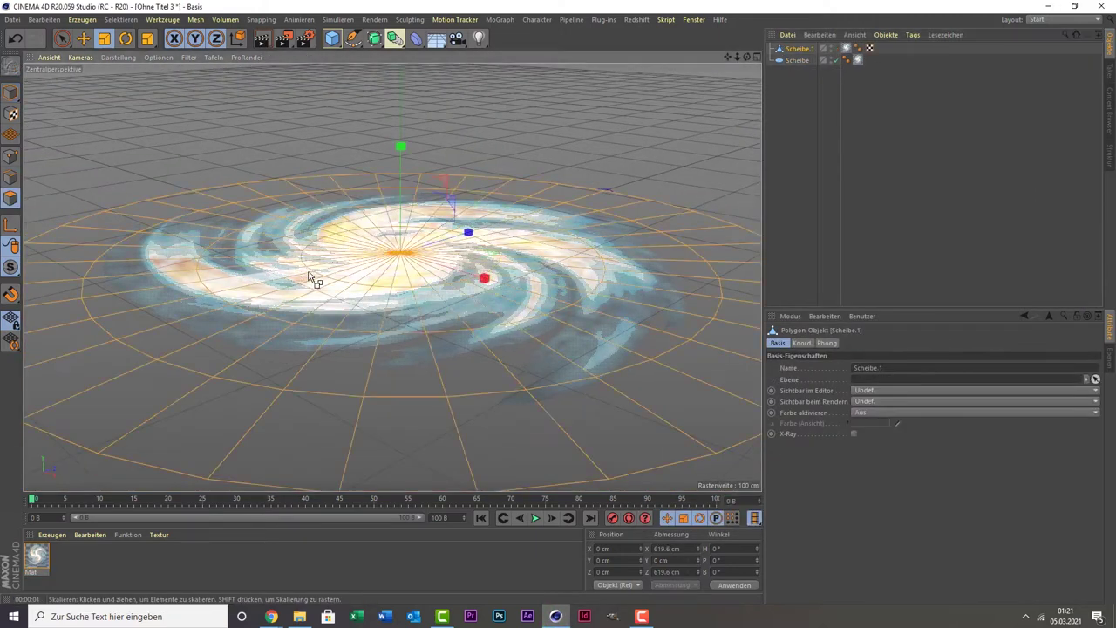
{"action": "right_click", "coordinate": [312, 277]}
{"action": "left_click", "coordinate": [383, 542]}
{"action": "right_click", "coordinate": [404, 543]}
{"action": "left_click", "coordinate": [462, 567]}
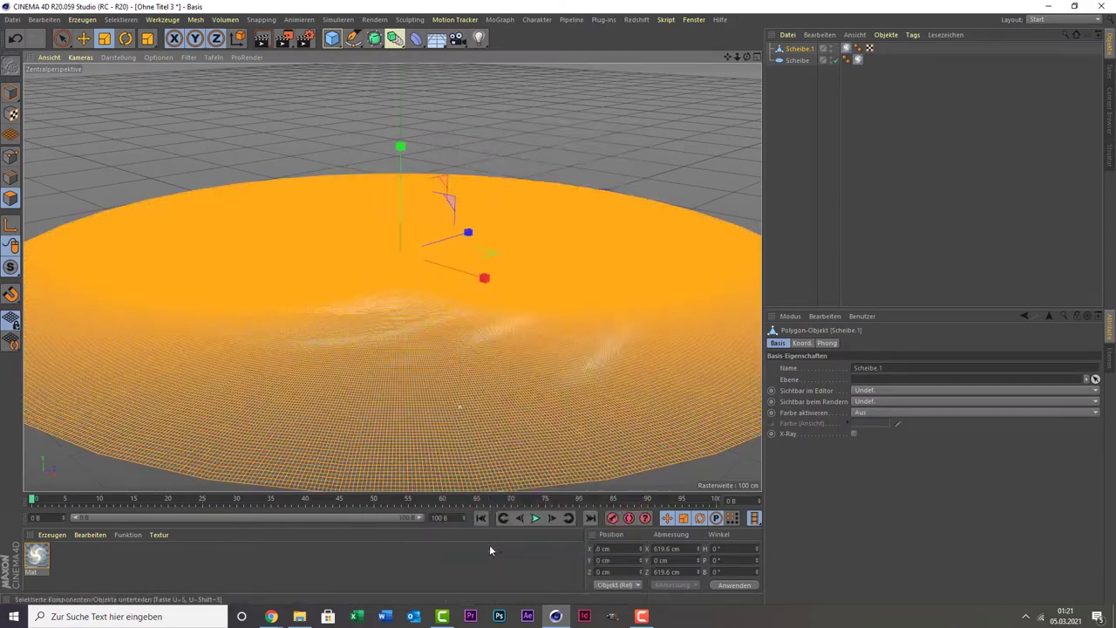
Add an Explosion deformer under Scheibe.1 at 5% strength, 20 cm speed, and render
{"action": "left_click", "coordinate": [416, 39]}
{"action": "left_click", "coordinate": [793, 62], "text": "shift"}
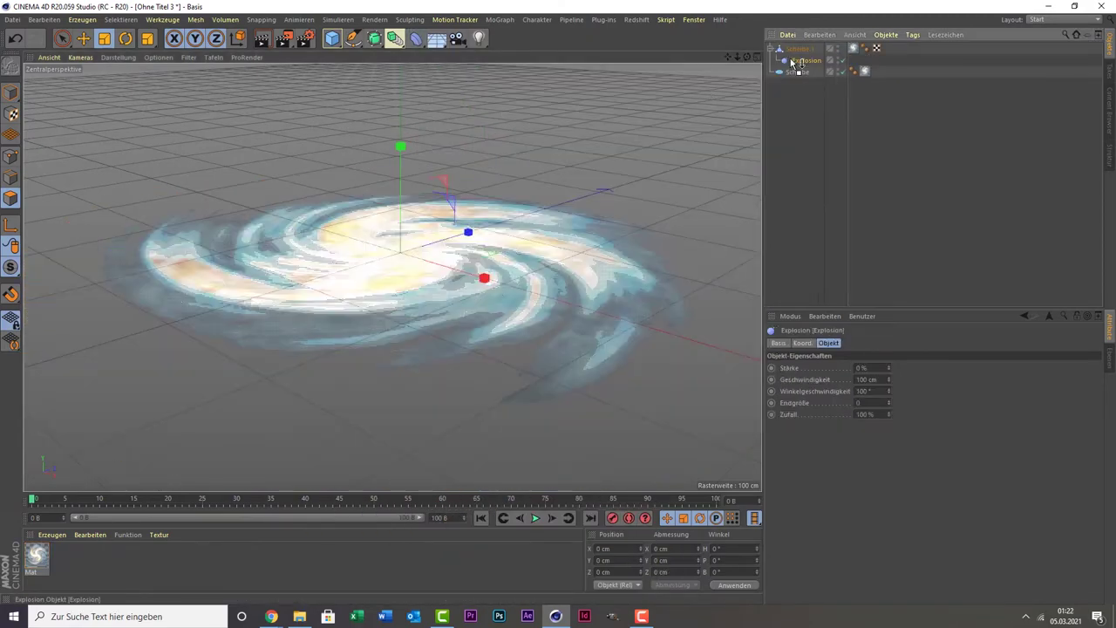
{"action": "left_click", "coordinate": [860, 367]}
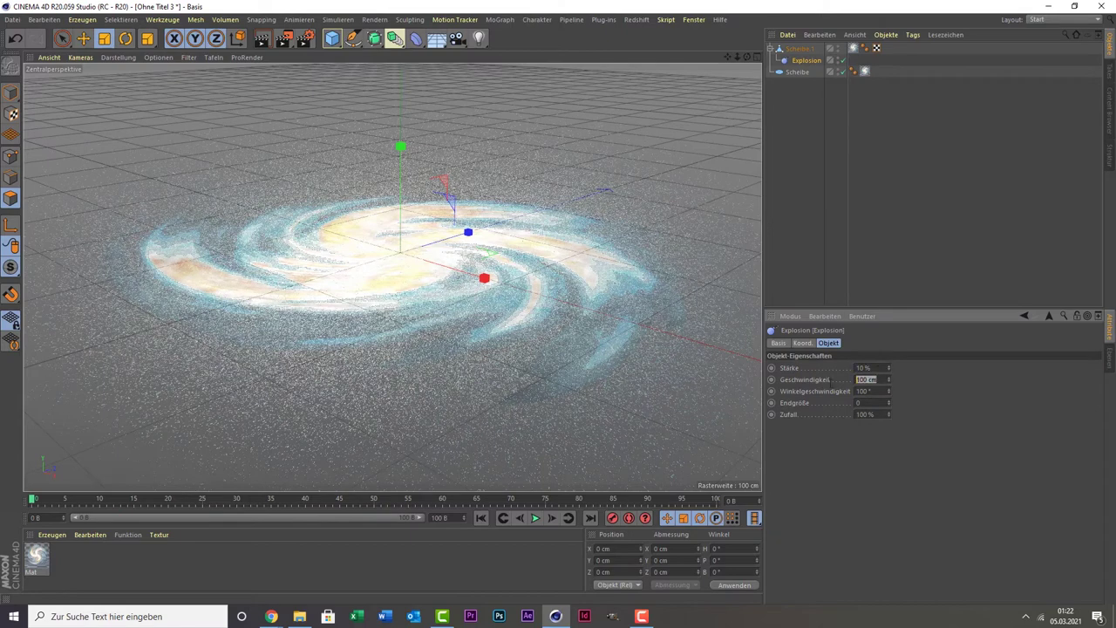
{"action": "type", "text": "0"}
{"action": "key", "text": "Return"}
{"action": "type", "text": "5"}
{"action": "key", "text": "Return"}
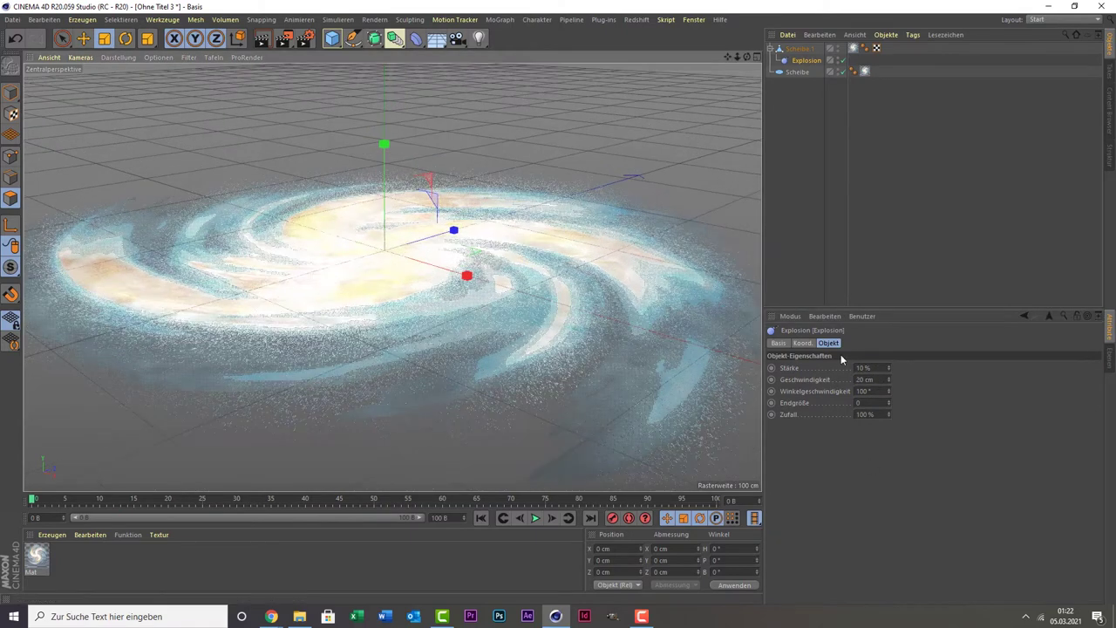
{"action": "left_click", "coordinate": [261, 39]}
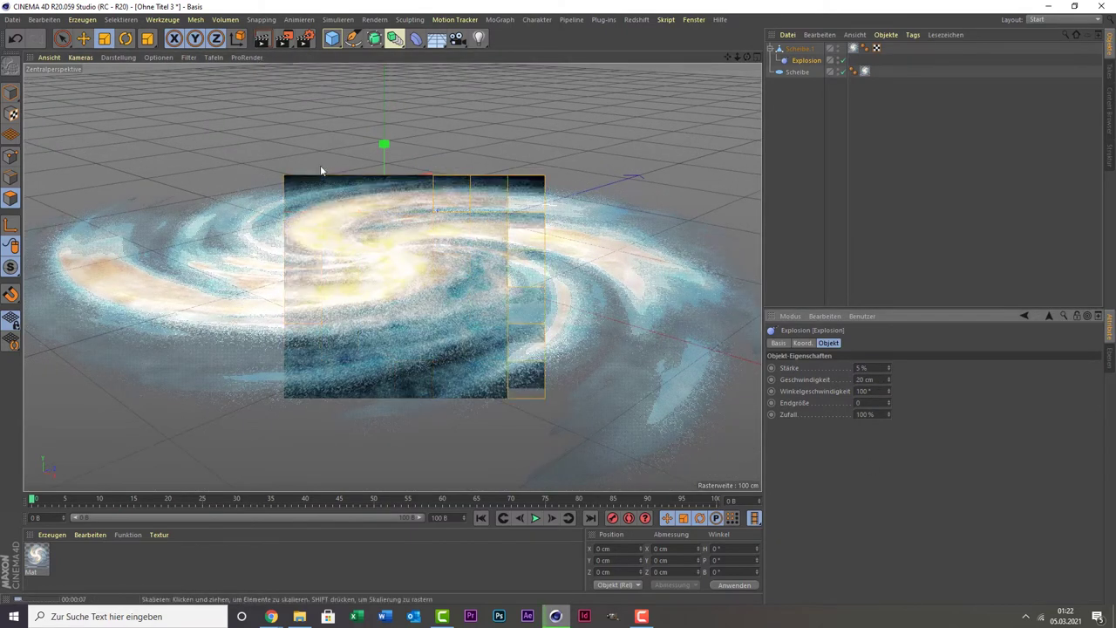
{"action": "left_click", "coordinate": [478, 38]}
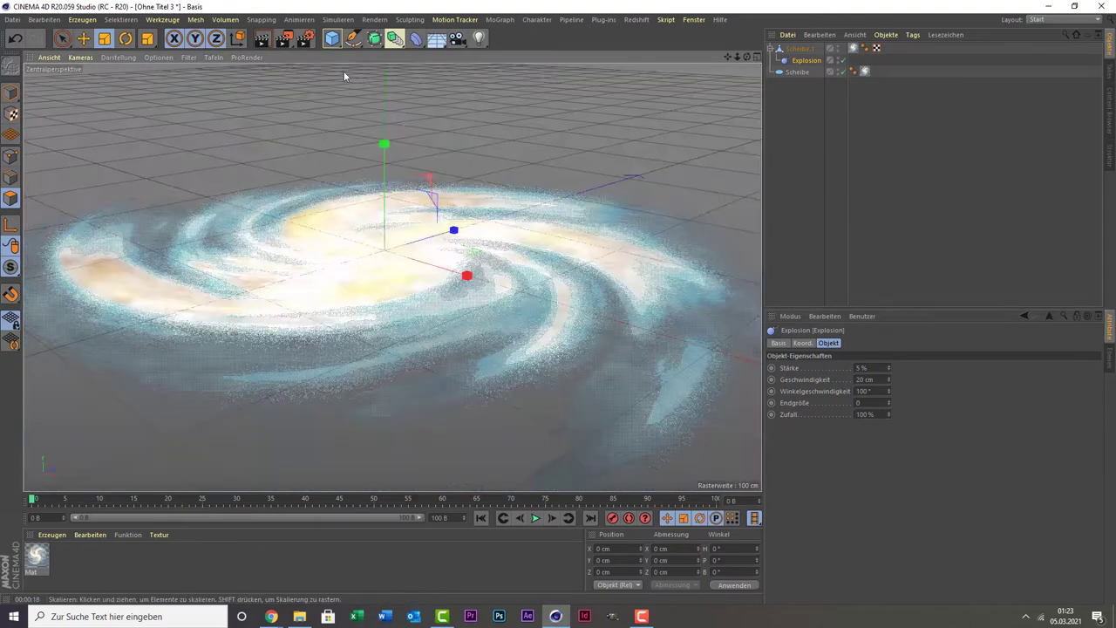
Add a light, adjust a knot in Mat's glow gradient, and render a preview
{"action": "left_click", "coordinate": [261, 38]}
{"action": "double_click", "coordinate": [36, 555]}
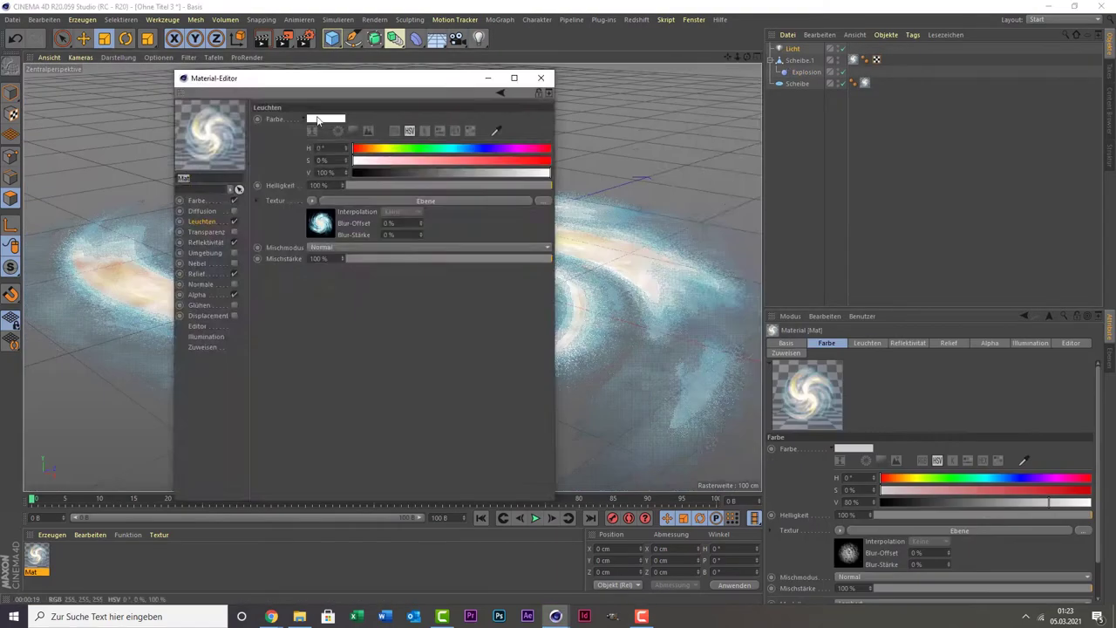
{"action": "left_click_drag", "start_coordinate": [261, 76], "coordinate": [730, 60]}
{"action": "left_click", "coordinate": [667, 203]}
{"action": "left_click", "coordinate": [757, 129]}
{"action": "left_click", "coordinate": [983, 203]}
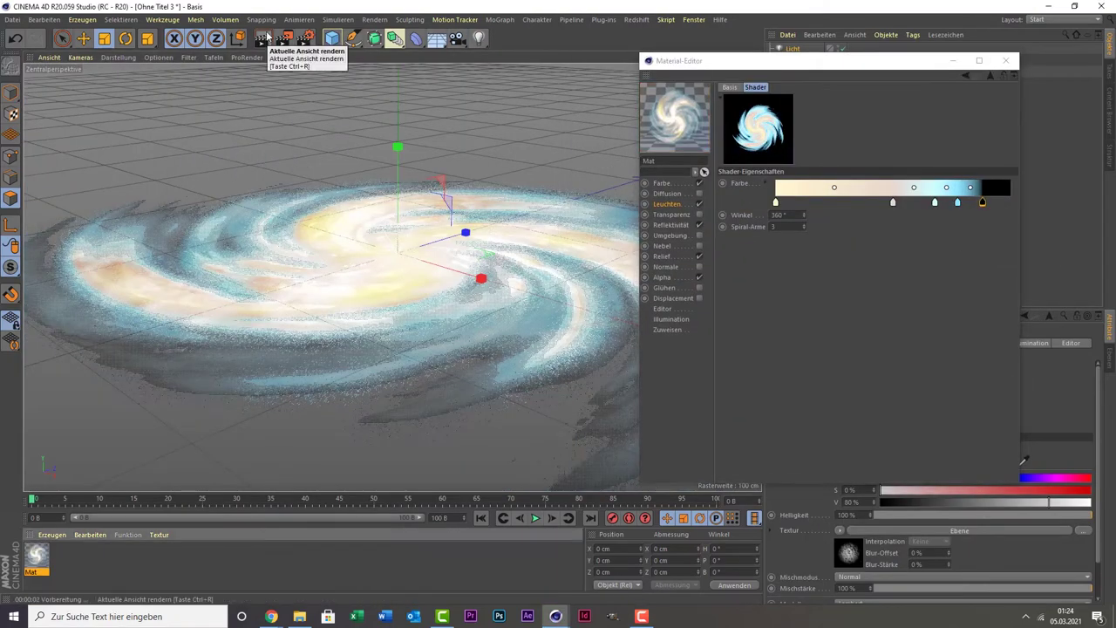
{"action": "left_click", "coordinate": [260, 38]}
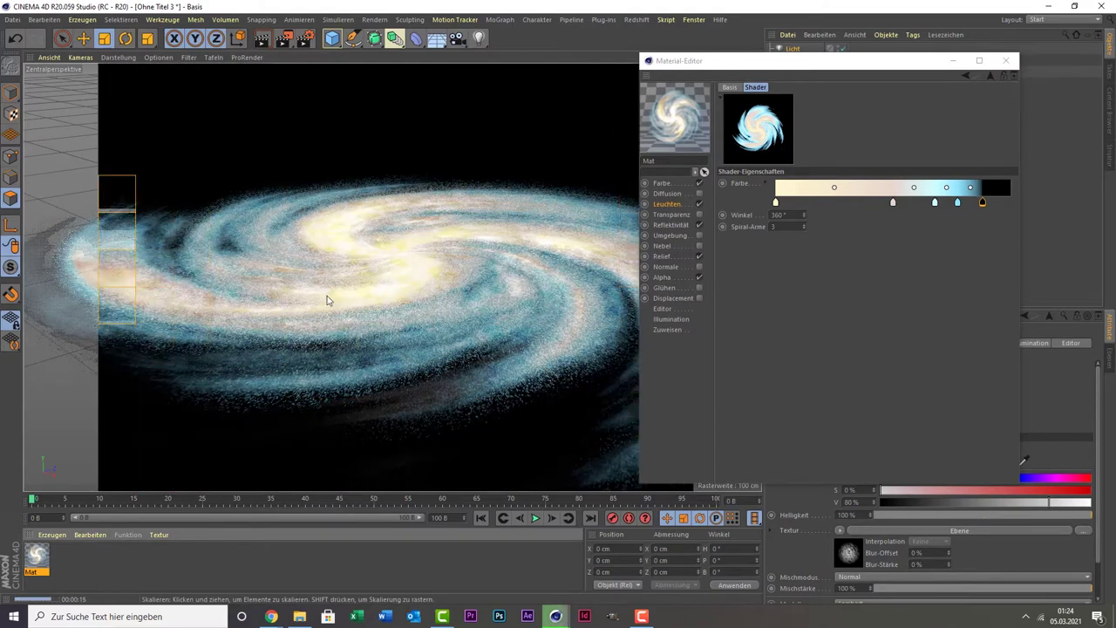
Create a new material with an image texture loaded into its Leuchten channel
{"action": "left_click", "coordinate": [1005, 60]}
{"action": "double_click", "coordinate": [64, 556]}
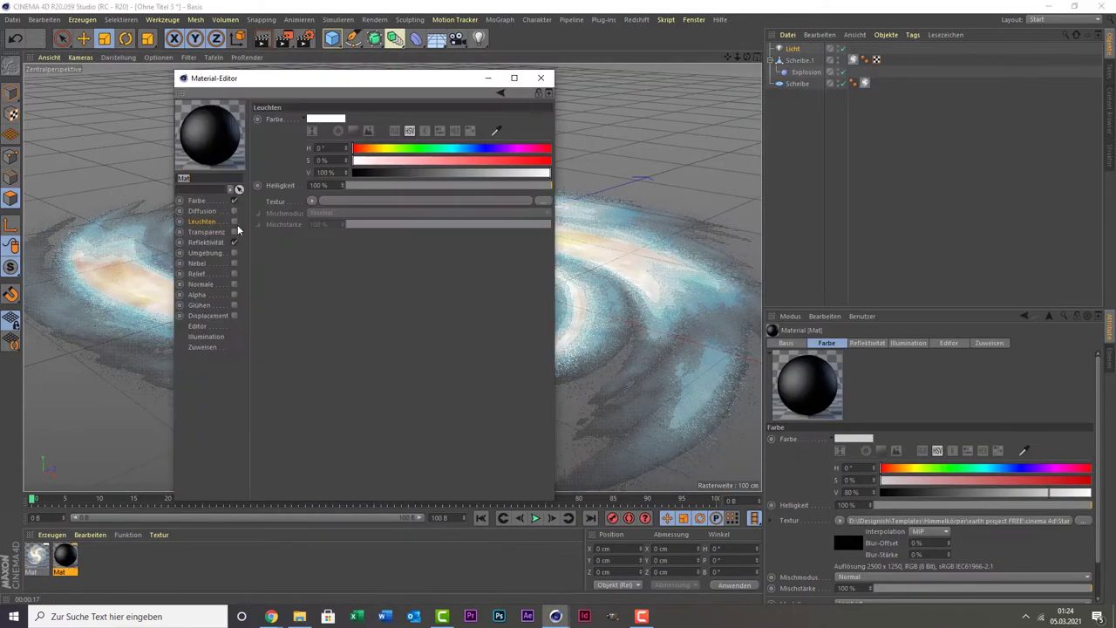
{"action": "left_click", "coordinate": [312, 201]}
{"action": "left_click", "coordinate": [578, 349]}
{"action": "left_click", "coordinate": [234, 221]}
{"action": "left_click", "coordinate": [541, 78]}
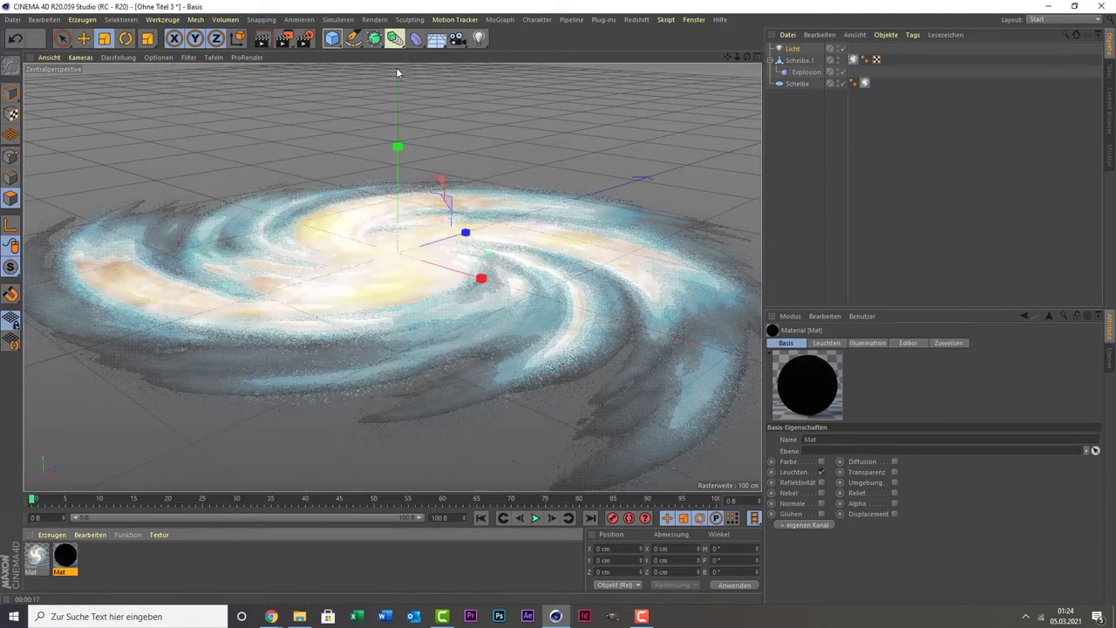
Add a Himmel sky object and apply the new material to it
{"action": "left_click", "coordinate": [394, 38]}
{"action": "left_click", "coordinate": [471, 75]}
{"action": "left_click_drag", "start_coordinate": [64, 555], "coordinate": [854, 47]}
Tile the sky texture 10 times, set Explosion randomness to 50%, and render
{"action": "left_click_drag", "start_coordinate": [869, 494], "coordinate": [878, 578]}
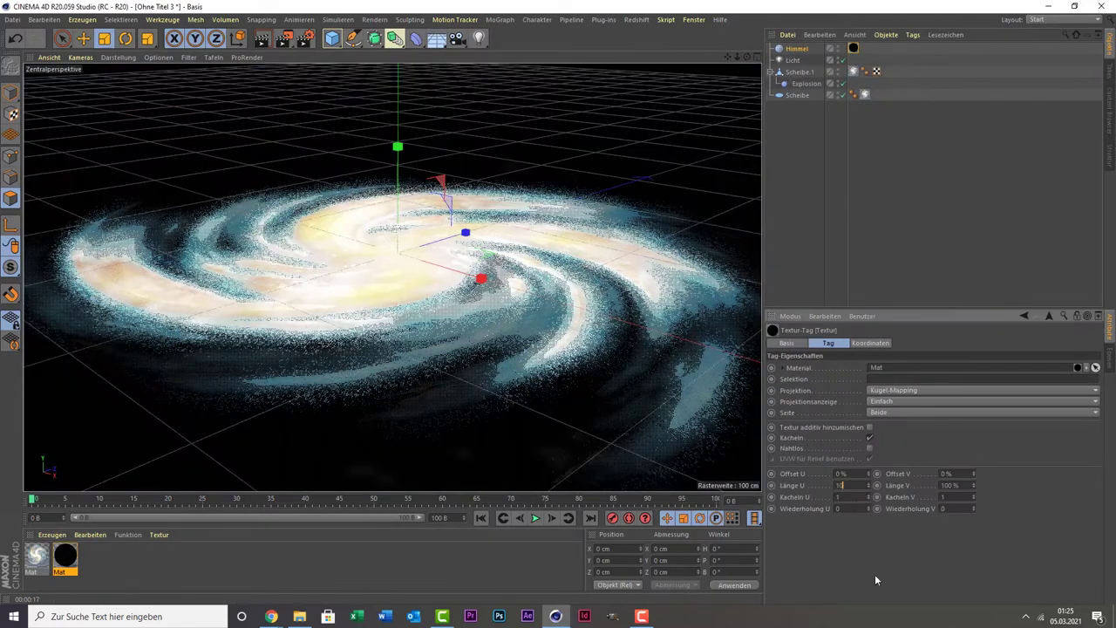
{"action": "left_click", "coordinate": [806, 83]}
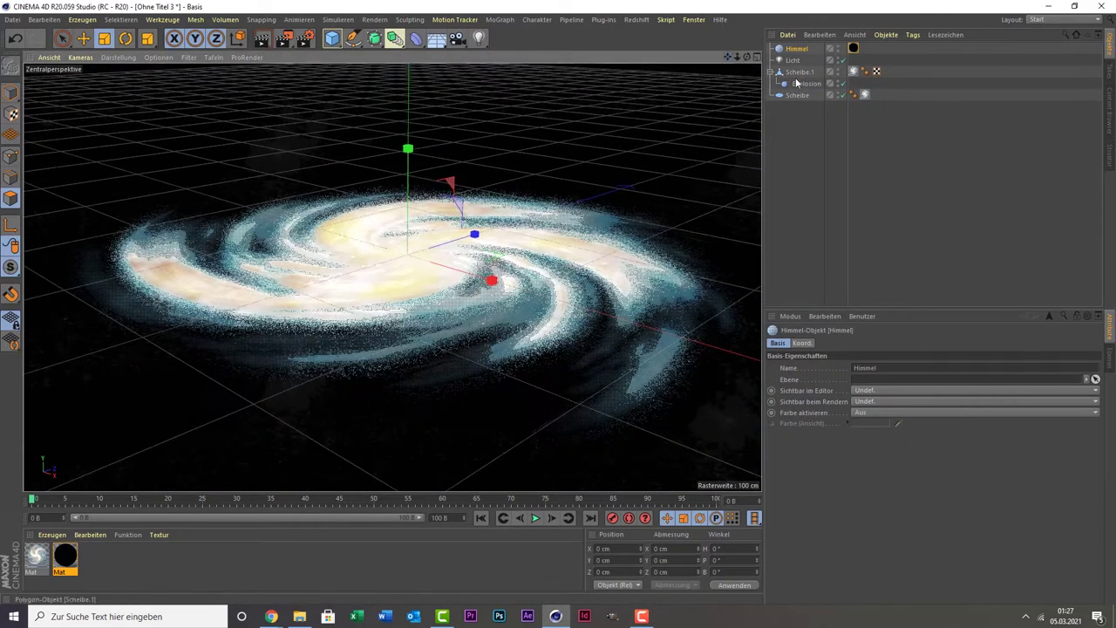
{"action": "type", "text": "50"}
{"action": "key", "text": "Return"}
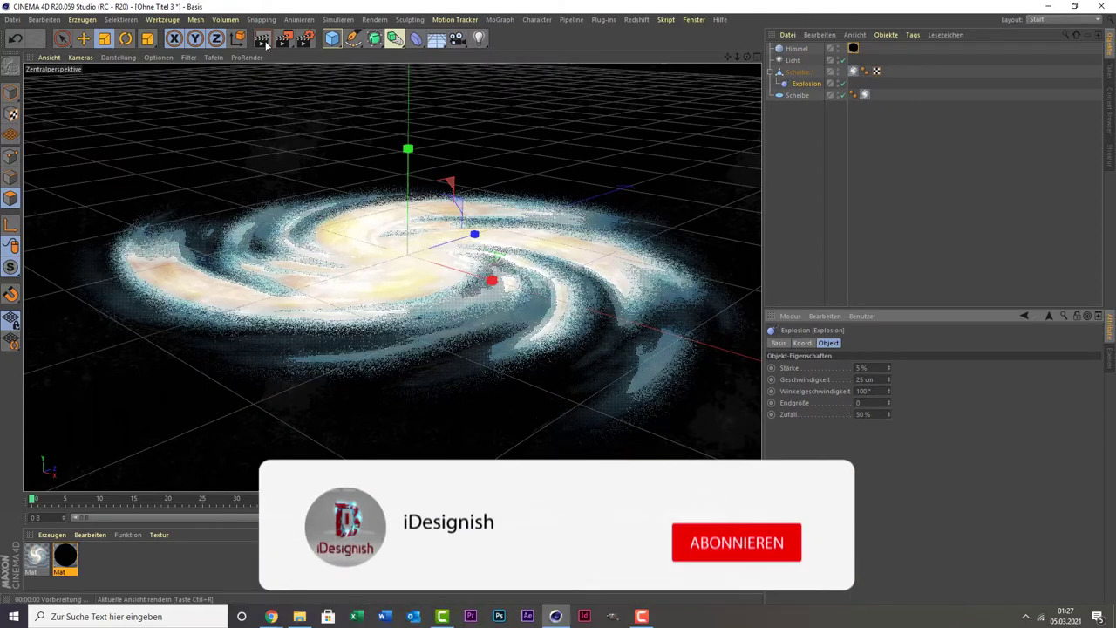
{"action": "left_click", "coordinate": [262, 39]}
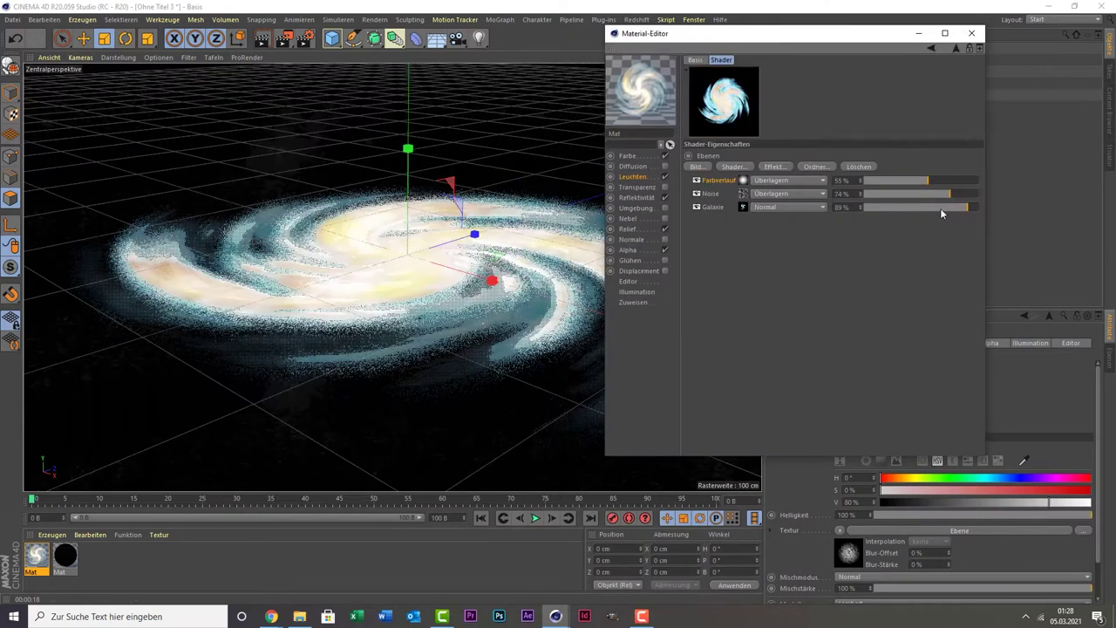
Raise the Galaxie glow layer to 100%, re-render, and reselect the Explosion deformer
{"action": "left_click_drag", "start_coordinate": [941, 214], "coordinate": [1011, 208]}
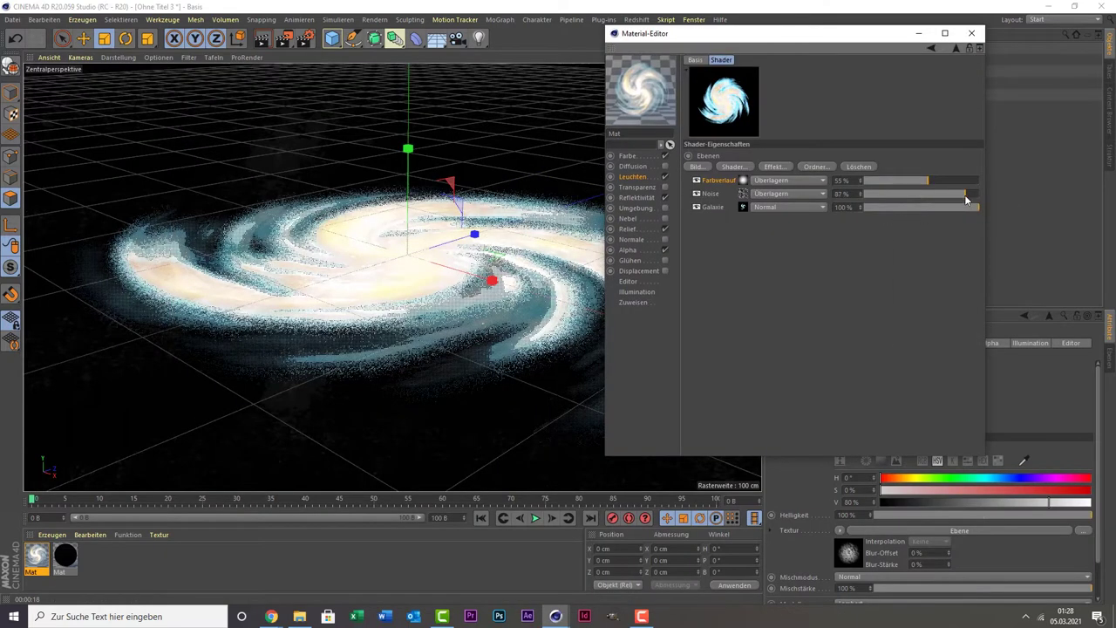
{"action": "left_click", "coordinate": [266, 40]}
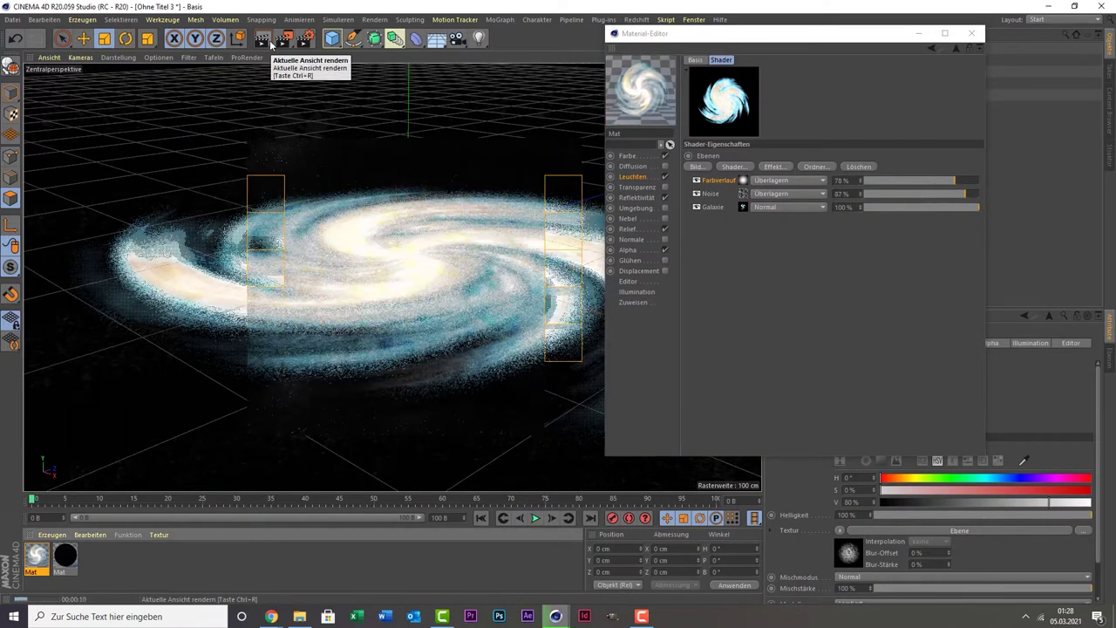
{"action": "left_click", "coordinate": [633, 177]}
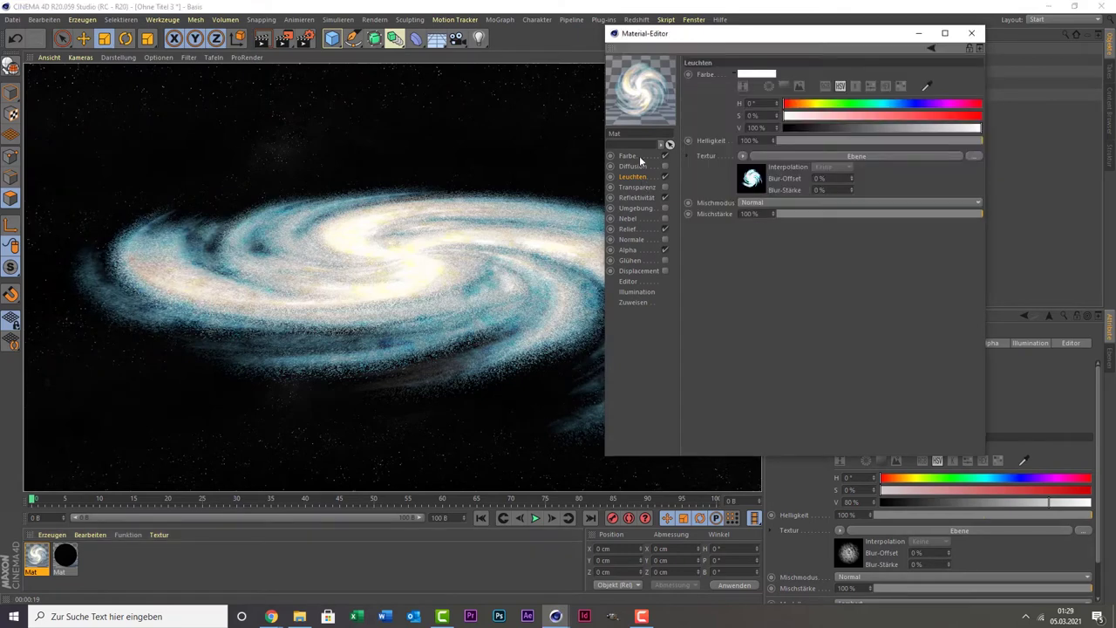
{"action": "left_click", "coordinate": [857, 156]}
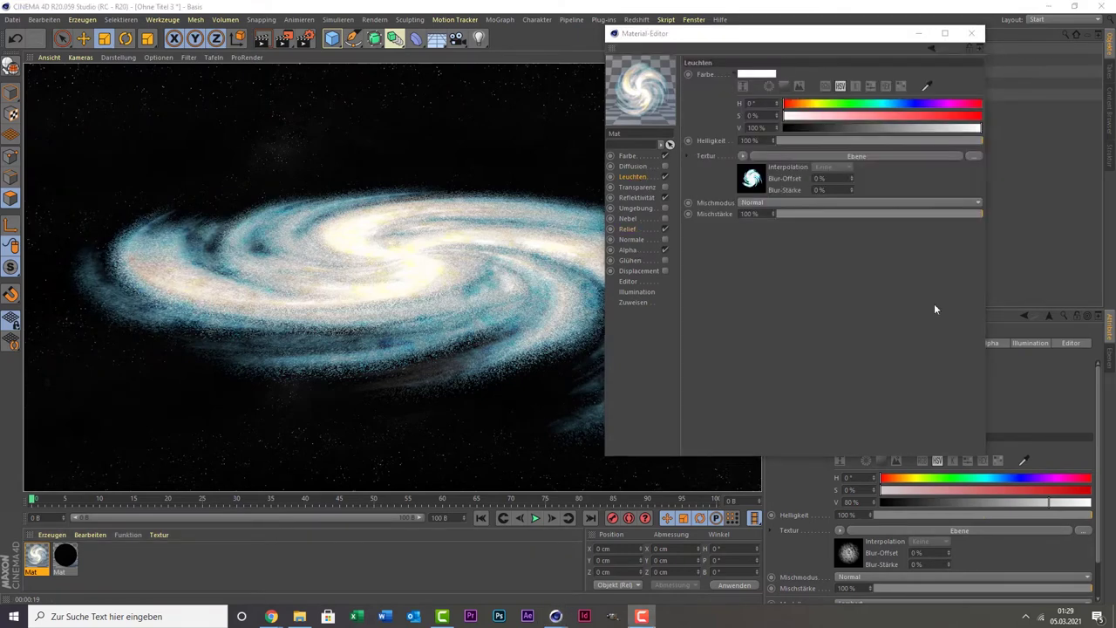
{"action": "left_click", "coordinate": [836, 84]}
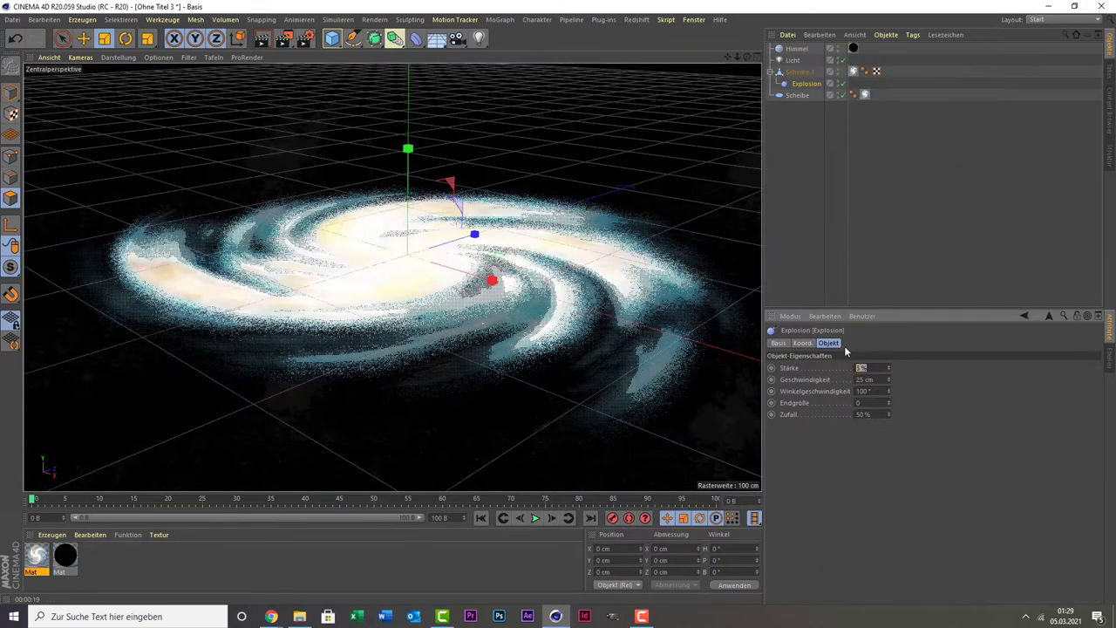
{"action": "left_click", "coordinate": [266, 43]}
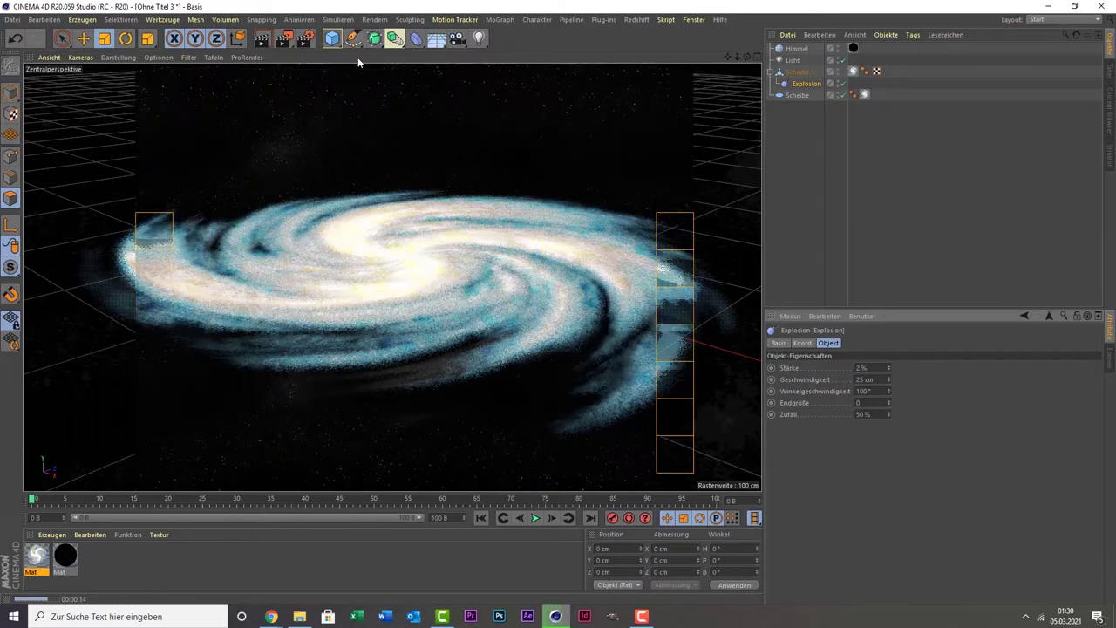
{"action": "type", "text": "4"}
{"action": "key", "text": "Return"}
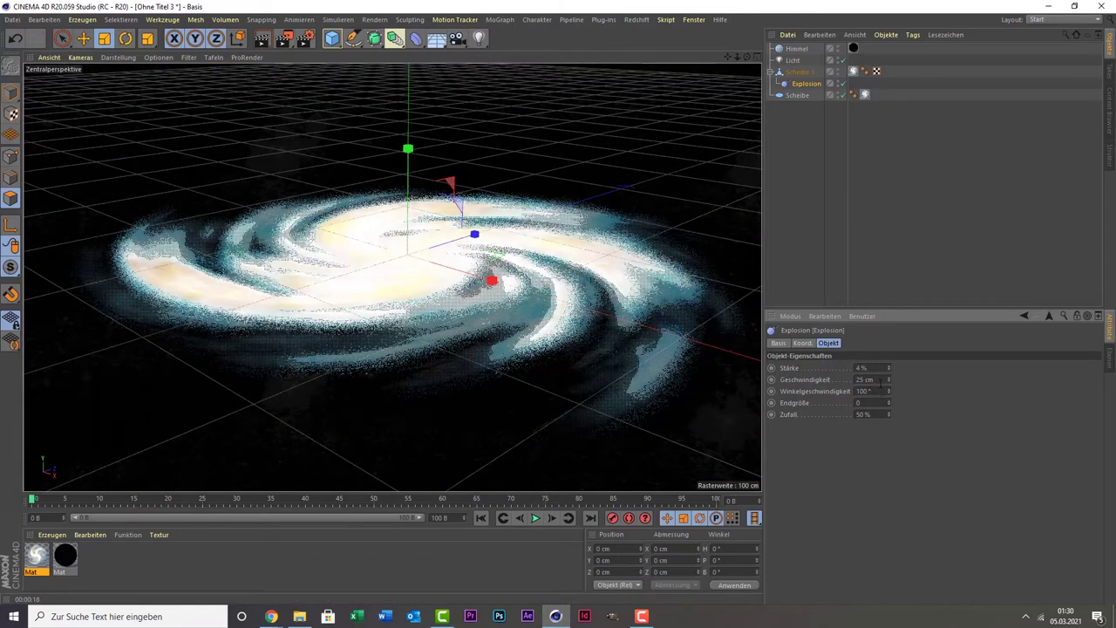
{"action": "type", "text": "15"}
{"action": "left_click", "coordinate": [262, 43]}
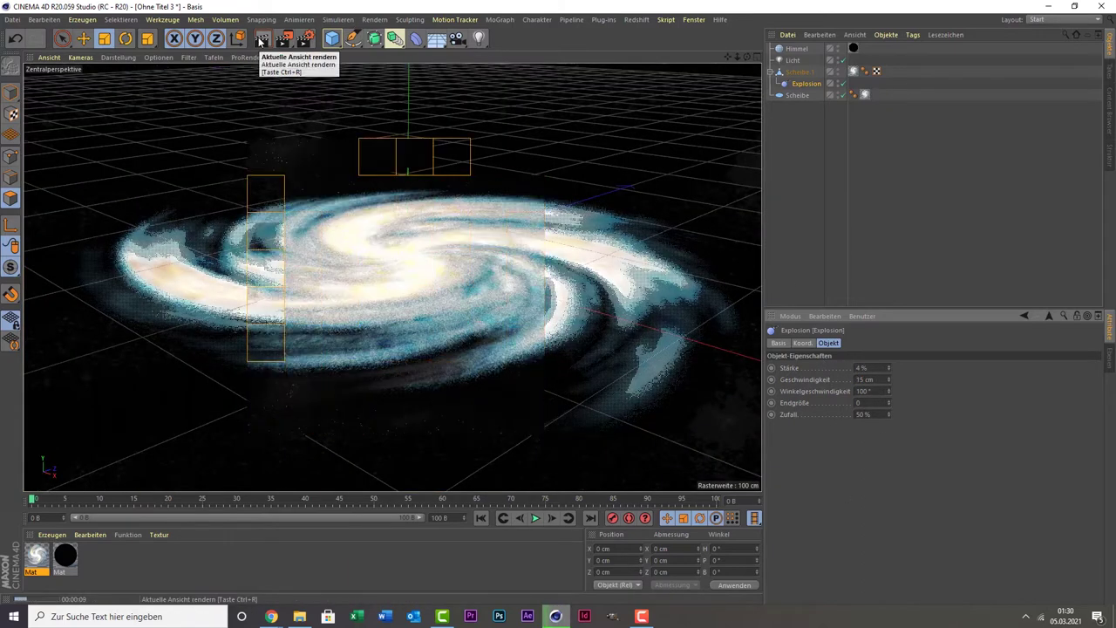
{"action": "left_click", "coordinate": [688, 184]}
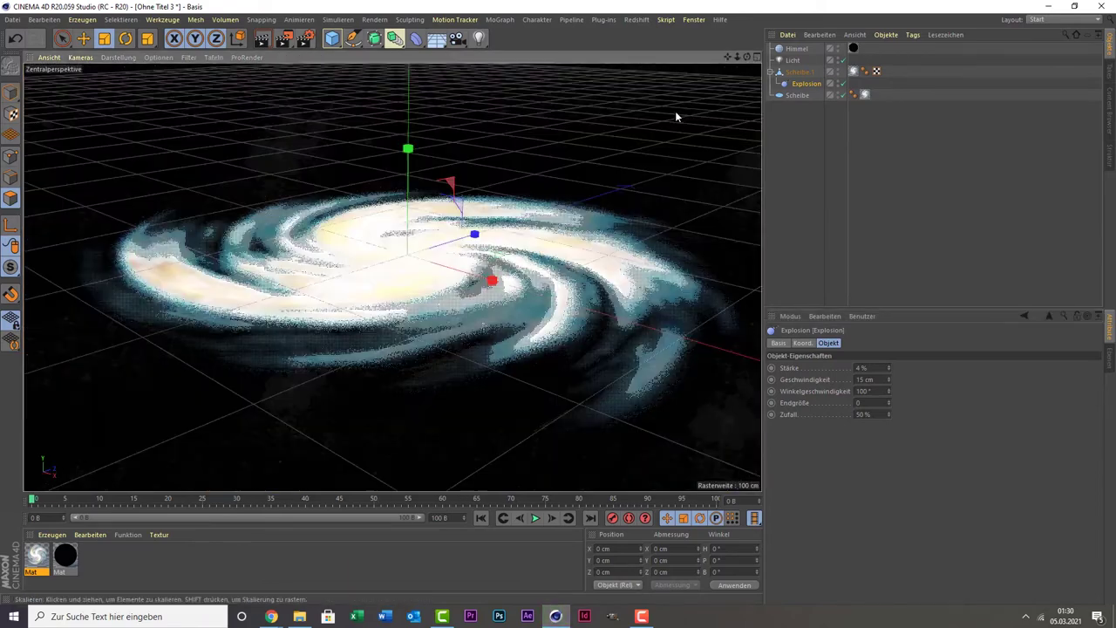
Group the two galaxy discs with Alt+G and add a MoGraph Cloner copy
{"action": "left_click", "coordinate": [797, 94], "text": "shift"}
{"action": "key", "text": "alt+g"}
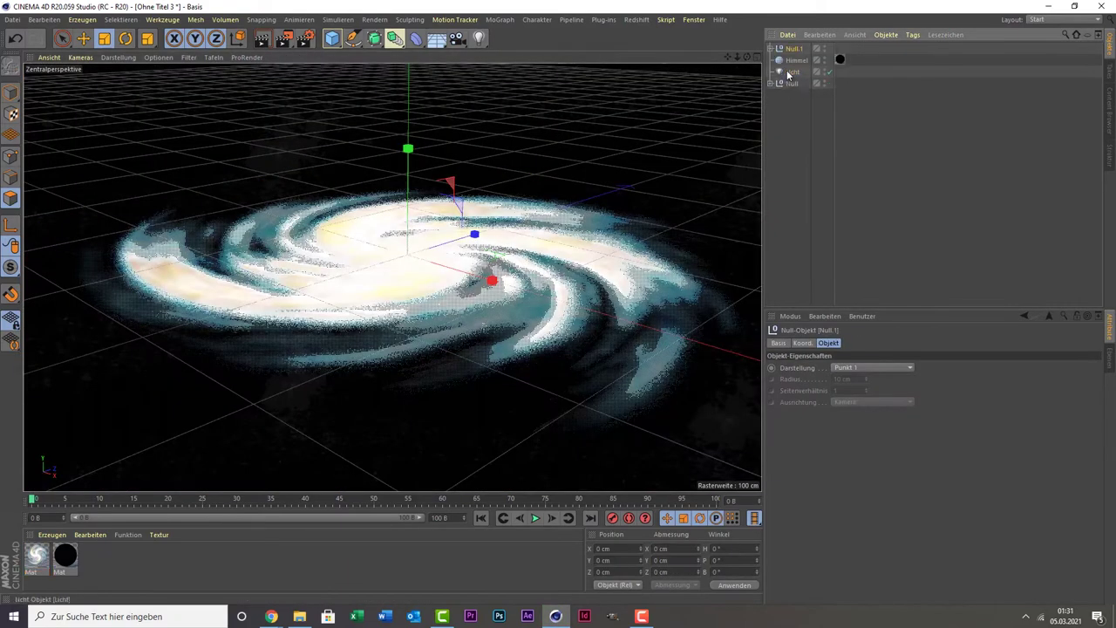
{"action": "left_click", "coordinate": [500, 19]}
{"action": "left_click", "coordinate": [504, 146], "text": "alt"}
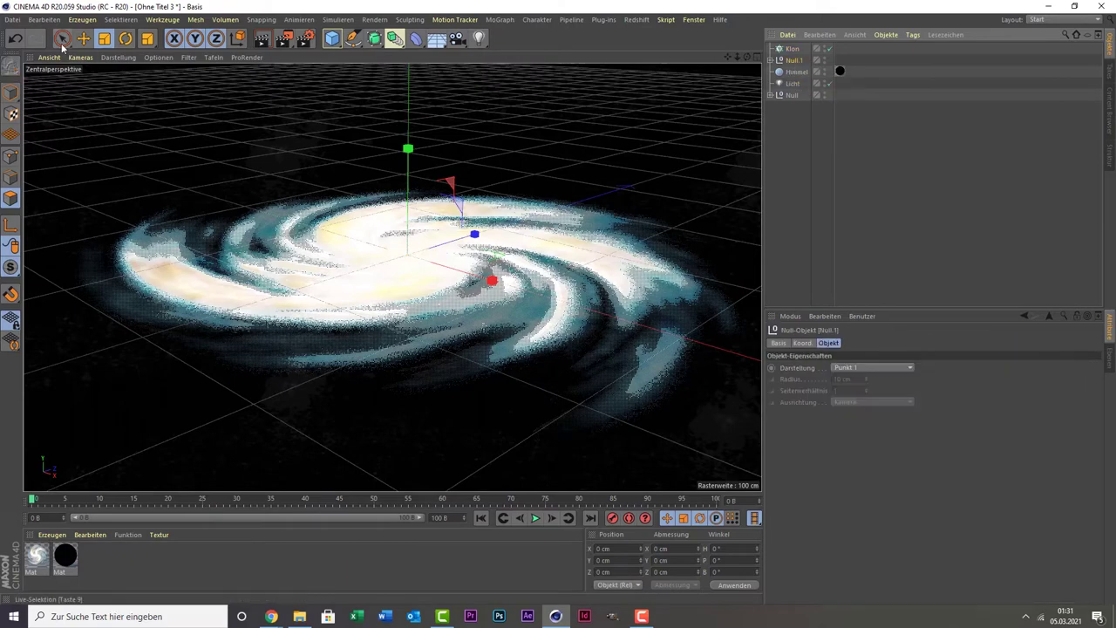
Shrink the galaxy copies, move one to the upper left, and tilt the upper-right one
{"action": "key", "text": "r"}
{"action": "mouse_move", "coordinate": [335, 97]}
{"action": "left_mouse_down"}
{"action": "mouse_move", "coordinate": [322, 113]}
{"action": "mouse_move", "coordinate": [104, 200]}
{"action": "left_mouse_up"}
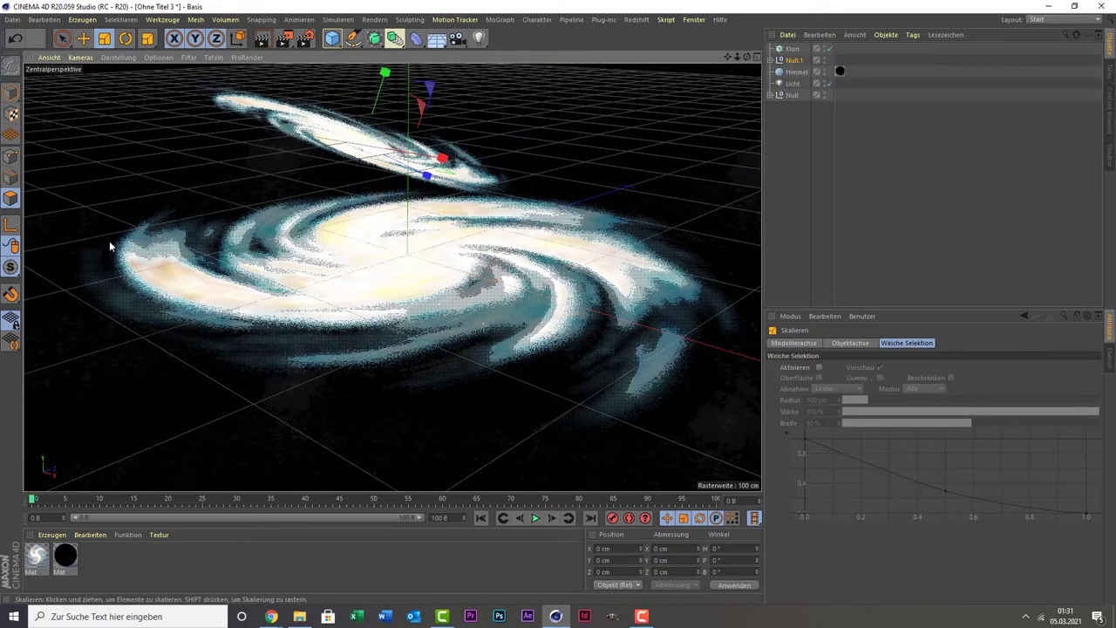
{"action": "key", "text": "space"}
{"action": "left_click_drag", "start_coordinate": [444, 115], "coordinate": [588, 93], "text": "alt"}
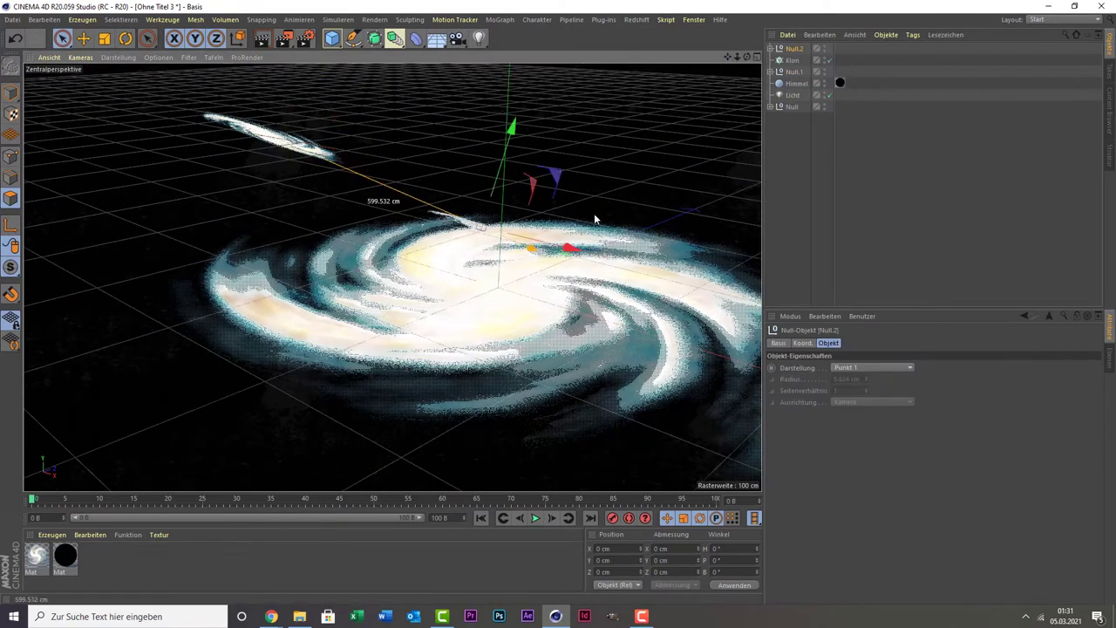
{"action": "key", "text": "r"}
{"action": "mouse_move", "coordinate": [671, 130]}
{"action": "left_mouse_down"}
{"action": "mouse_move", "coordinate": [745, 132]}
{"action": "mouse_move", "coordinate": [682, 115]}
{"action": "mouse_move", "coordinate": [727, 66]}
{"action": "mouse_move", "coordinate": [613, 182]}
{"action": "left_mouse_up"}
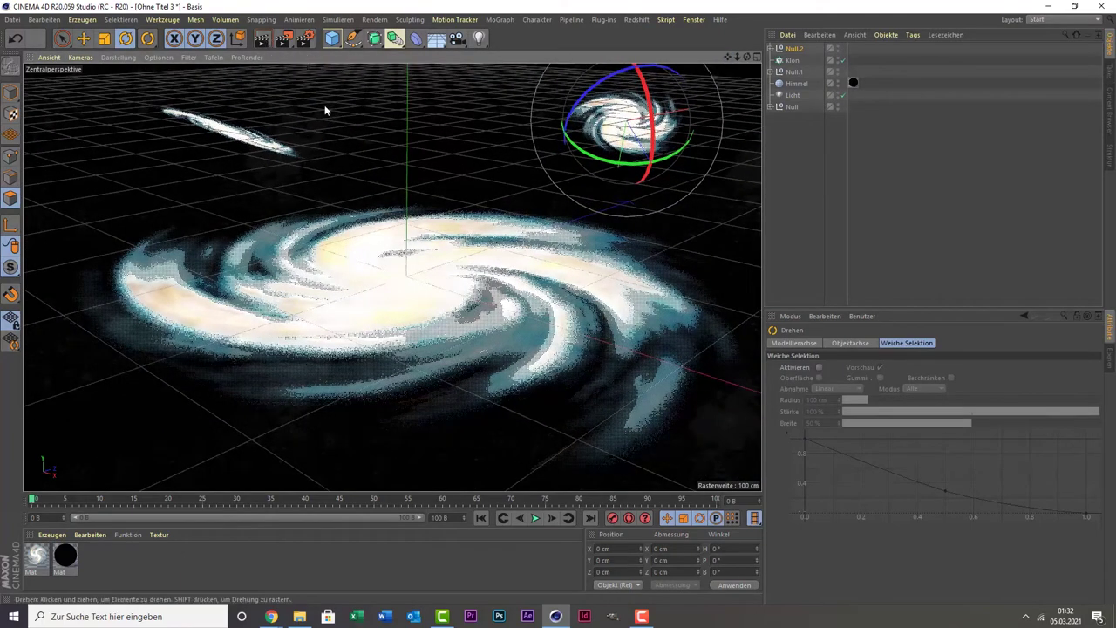
Place a third small galaxy copy below the main galaxy and tilt it
{"action": "key", "text": "ctrl+v"}
{"action": "left_click_drag", "start_coordinate": [623, 122], "coordinate": [366, 470]}
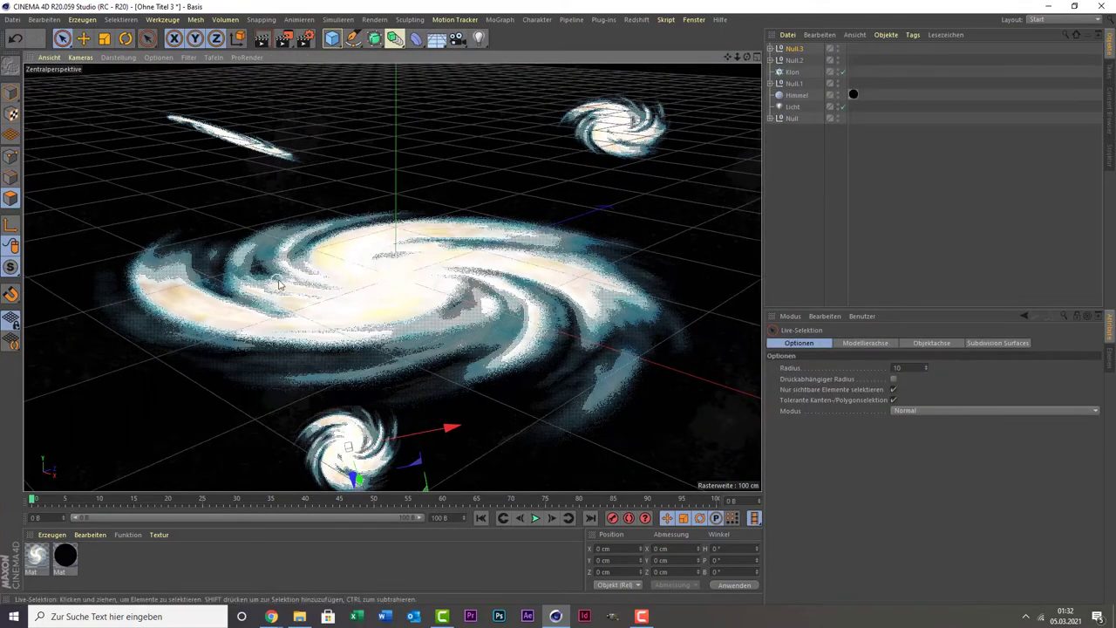
{"action": "left_click_drag", "start_coordinate": [279, 284], "coordinate": [279, 253], "text": "alt"}
{"action": "key", "text": "r"}
{"action": "left_click_drag", "start_coordinate": [418, 363], "coordinate": [388, 349]}
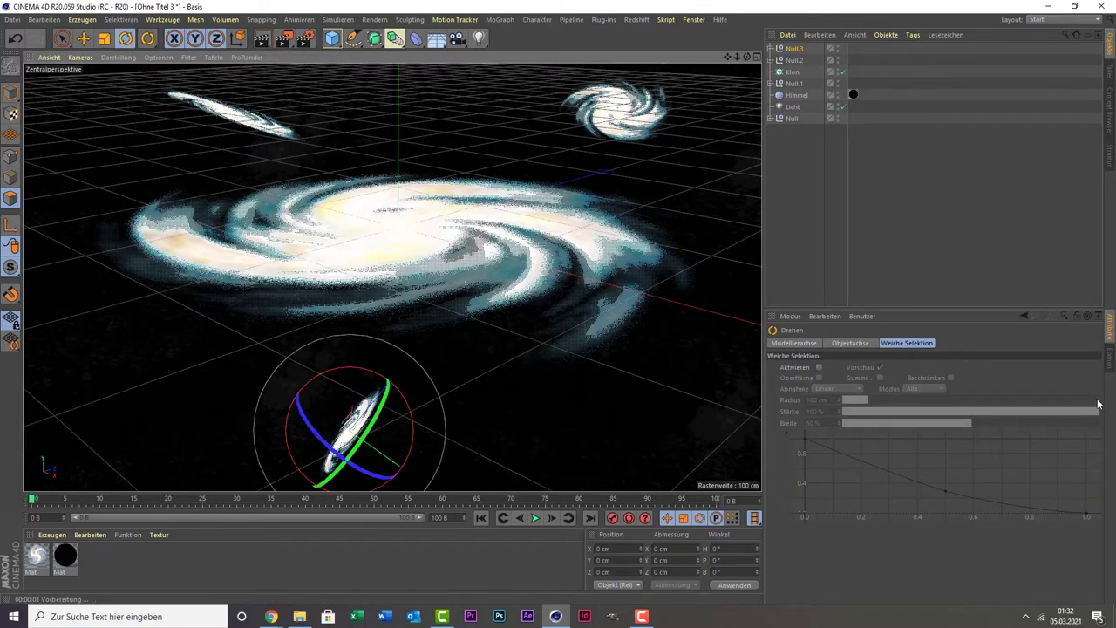
{"action": "double_click", "coordinate": [36, 555]}
Recolour a knot in the Leuchten gradient to a yellowish tone
{"action": "left_click", "coordinate": [788, 192]}
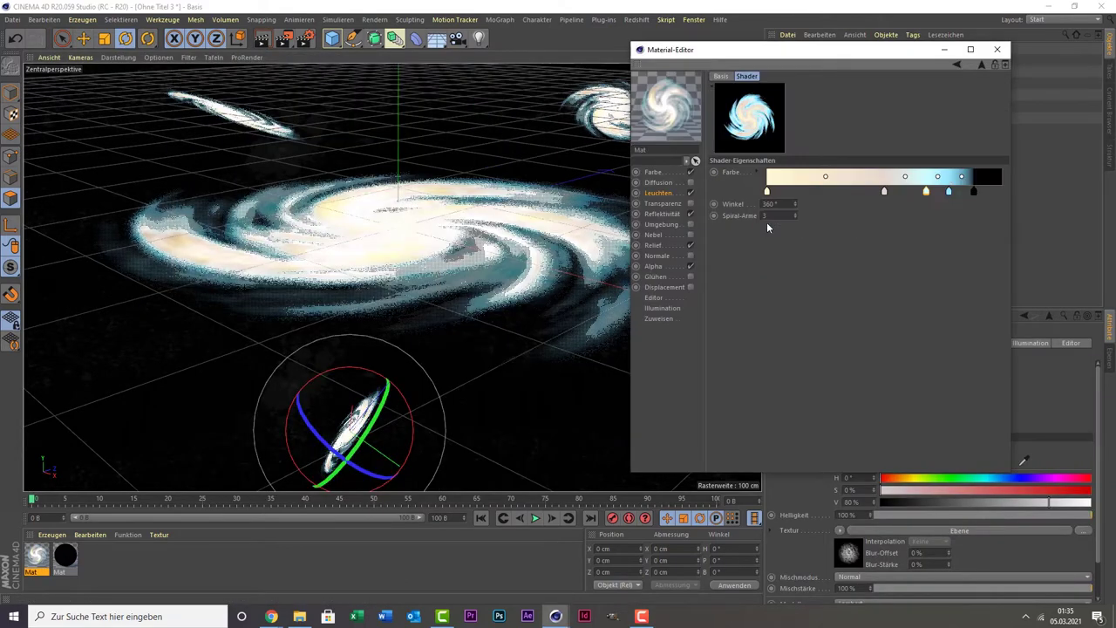
{"action": "double_click", "coordinate": [950, 191]}
{"action": "left_click", "coordinate": [890, 245]}
{"action": "double_click", "coordinate": [926, 191]}
{"action": "left_click", "coordinate": [894, 247]}
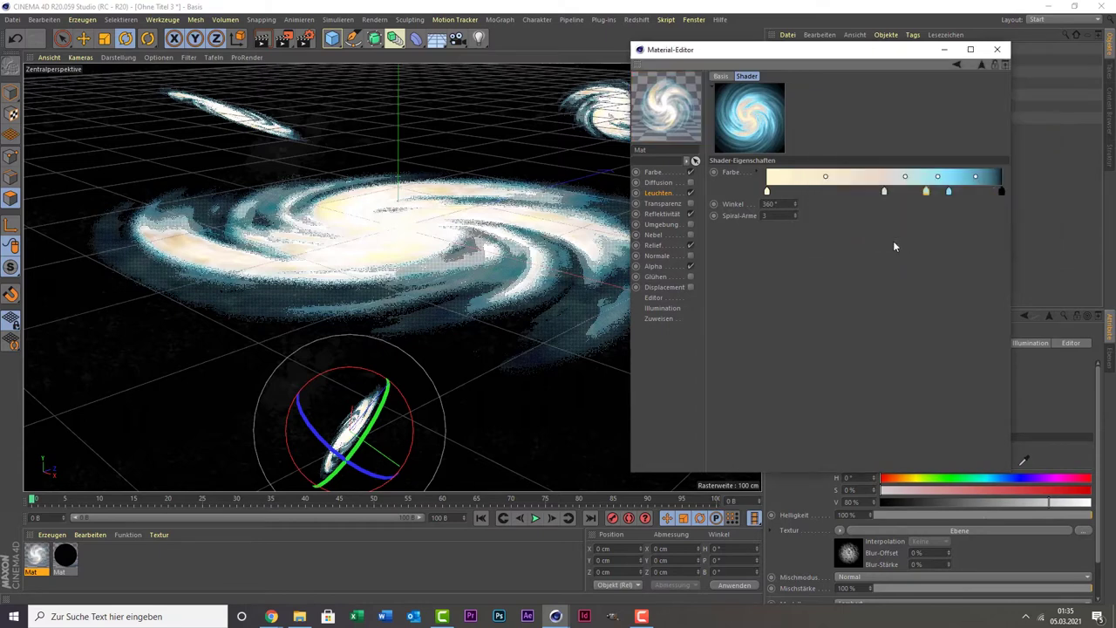
Check the alpha gradient, then weaken the glow layers to Galaxie 80% and Noise 70%
{"action": "left_click", "coordinate": [653, 266]}
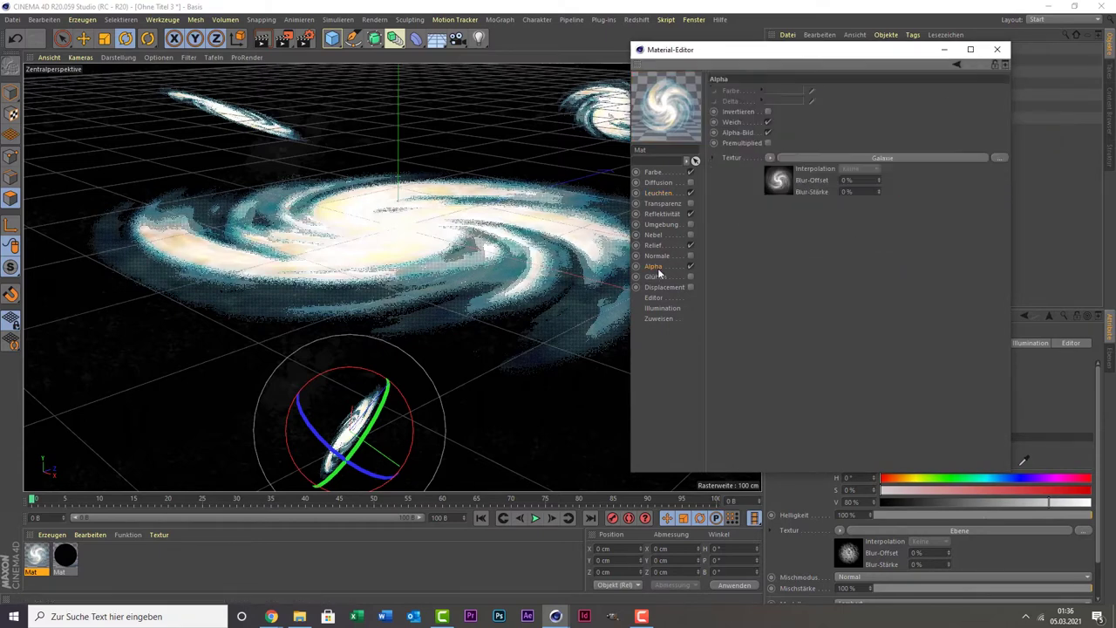
{"action": "left_click", "coordinate": [779, 179]}
{"action": "left_click", "coordinate": [997, 49]}
{"action": "double_click", "coordinate": [36, 556]}
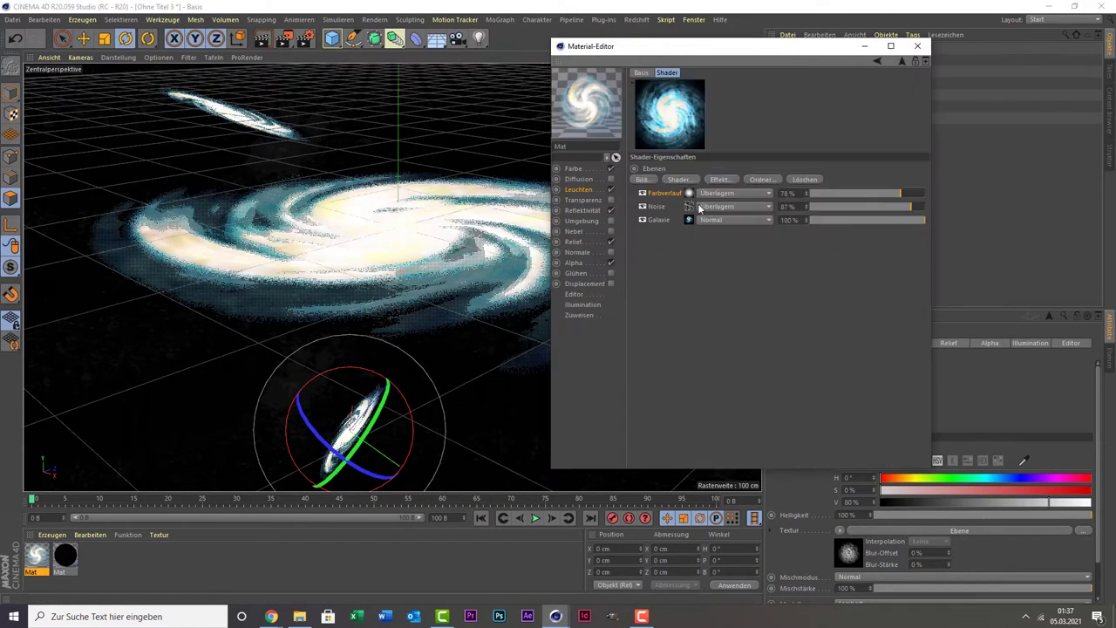
{"action": "left_click_drag", "start_coordinate": [907, 221], "coordinate": [891, 209]}
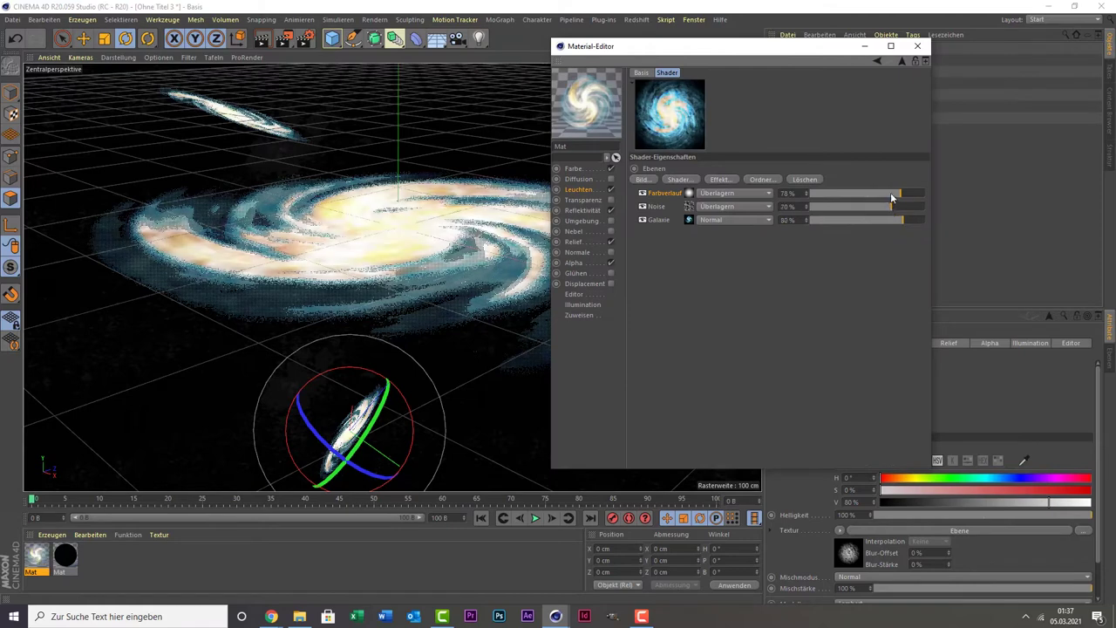
{"action": "left_click", "coordinate": [688, 192]}
{"action": "left_click", "coordinate": [877, 60]}
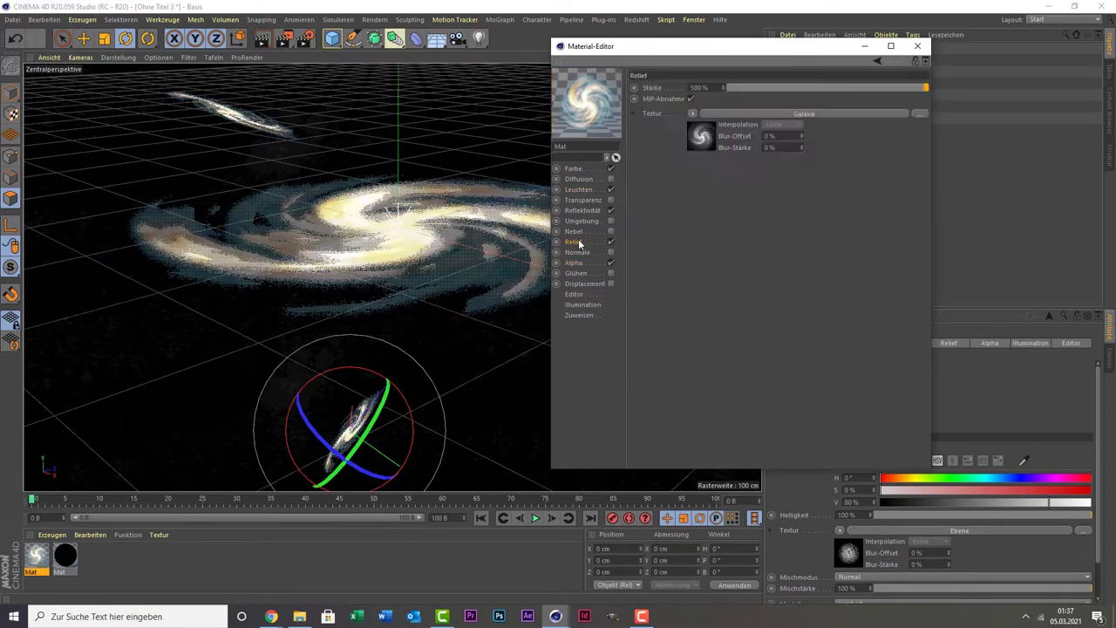
{"action": "left_click", "coordinate": [689, 219]}
{"action": "left_click", "coordinate": [704, 192]}
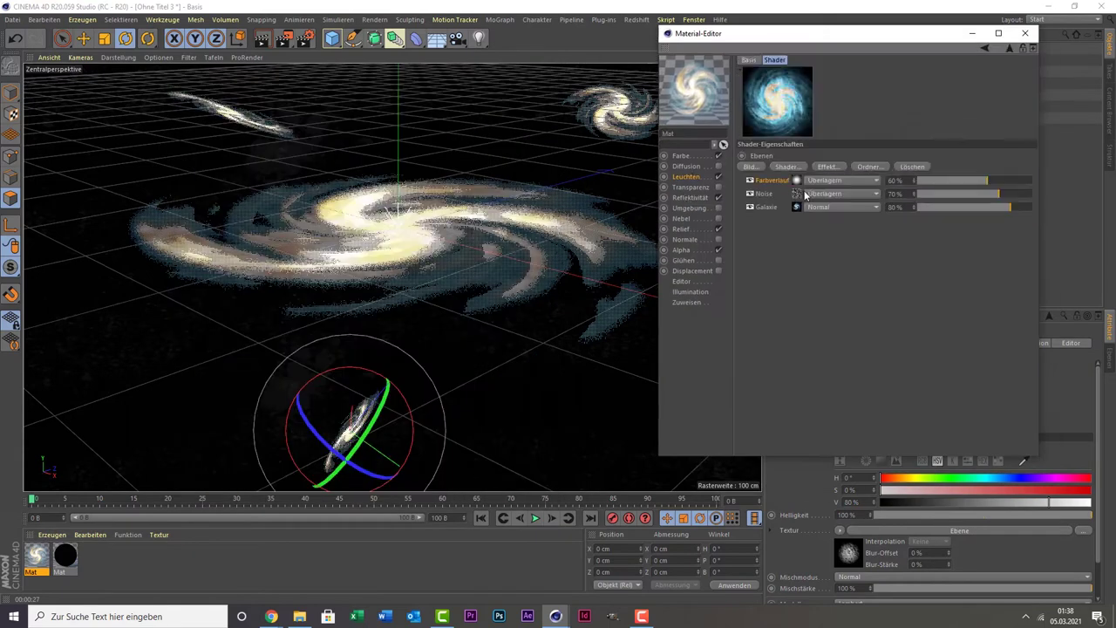
Set the glow Noise shader's contrast to 10% and render the view
{"action": "left_click", "coordinate": [800, 194]}
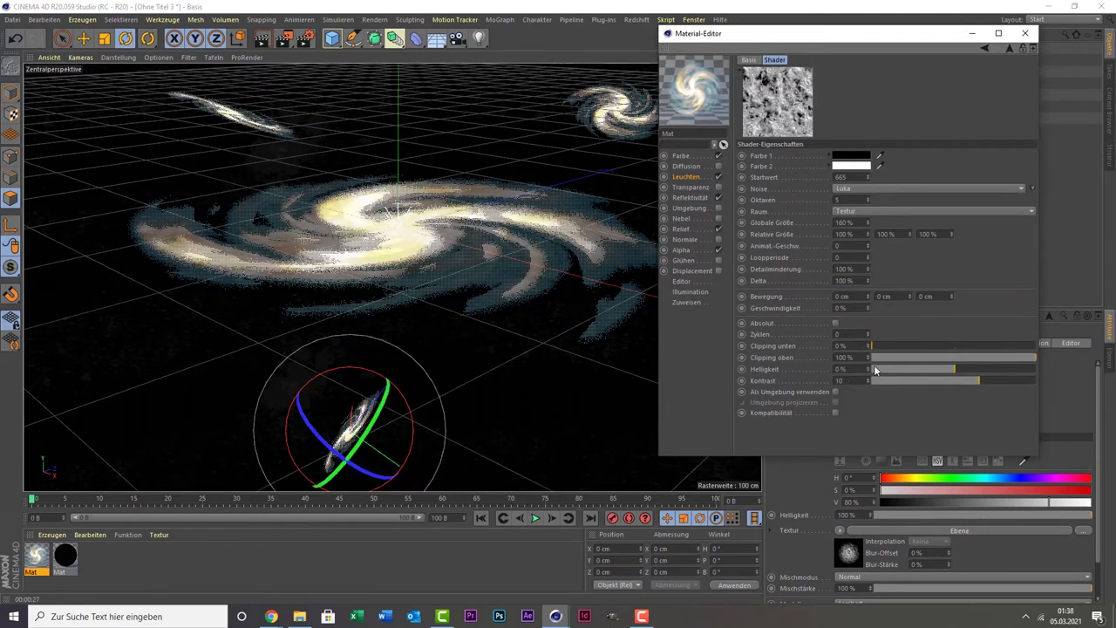
{"action": "left_click", "coordinate": [266, 41]}
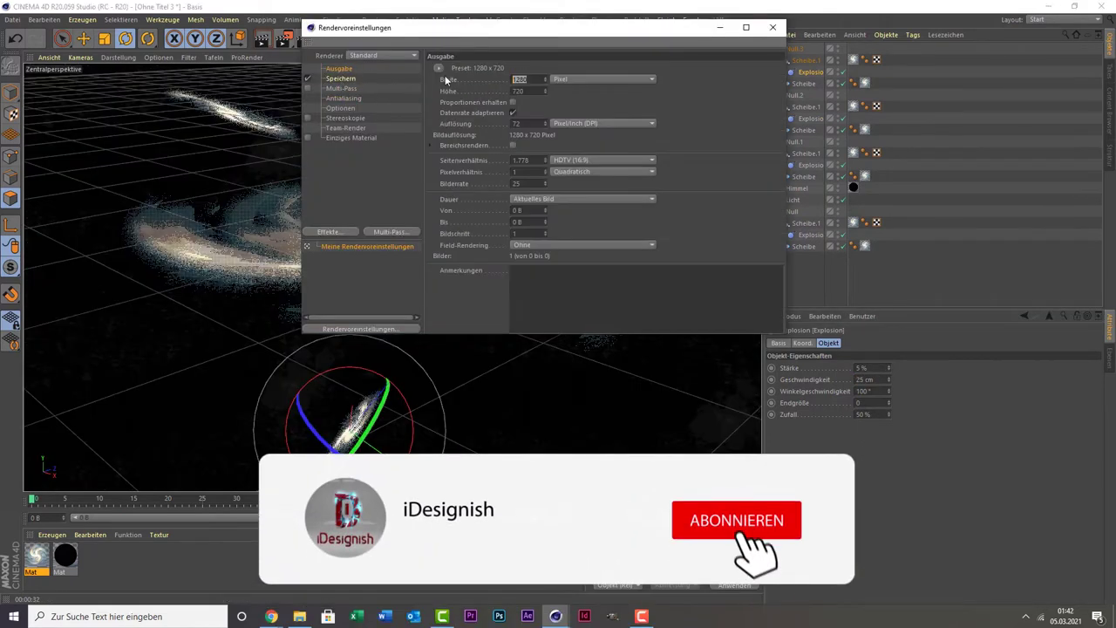
Set the output height to 2160 and add the Global Illumination and Farbkorrektur render effects
{"action": "type", "text": "2160"}
{"action": "key", "text": "Return"}
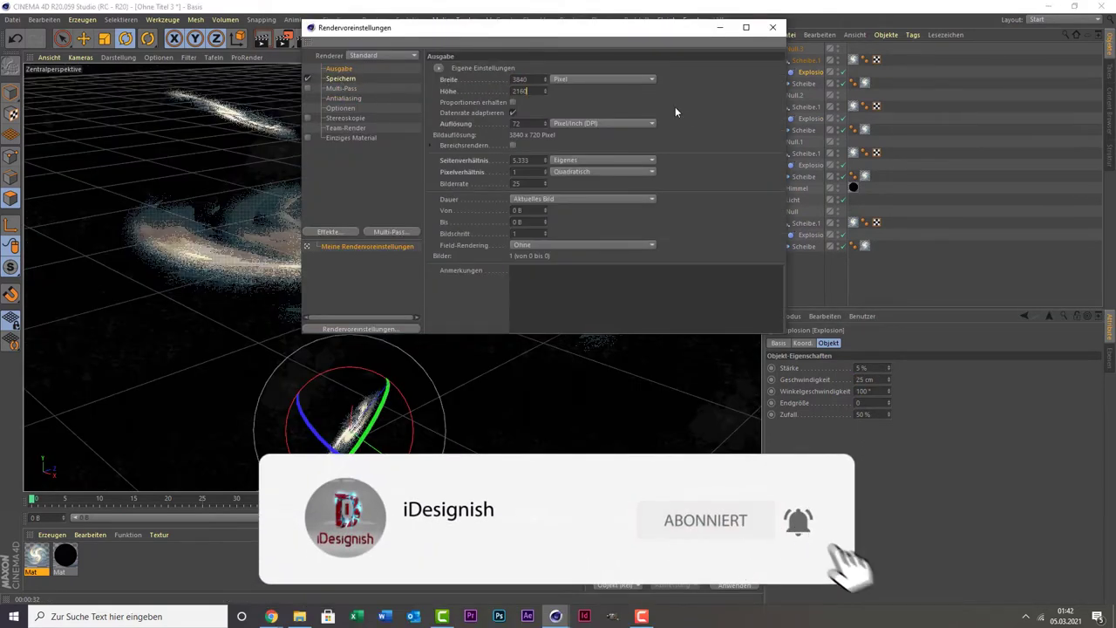
{"action": "left_click", "coordinate": [349, 232]}
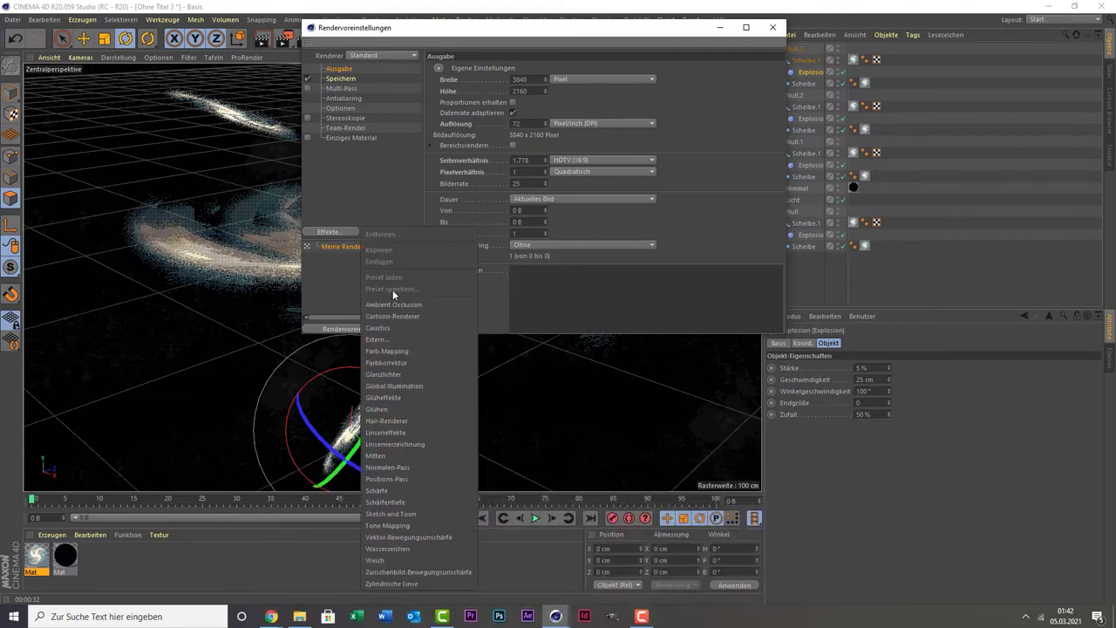
{"action": "left_click", "coordinate": [409, 386]}
{"action": "left_click", "coordinate": [328, 232]}
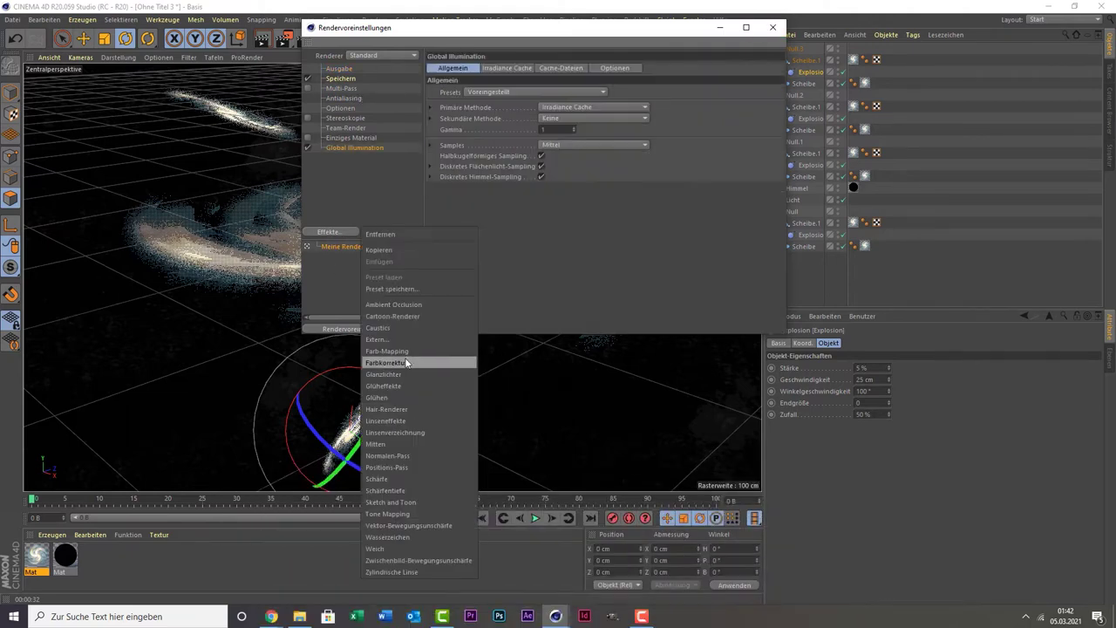
{"action": "left_click", "coordinate": [405, 397]}
{"action": "left_click", "coordinate": [773, 27]}
Save the scene file as 'Galaxy'
{"action": "left_click", "coordinate": [10, 19]}
{"action": "left_click", "coordinate": [53, 140]}
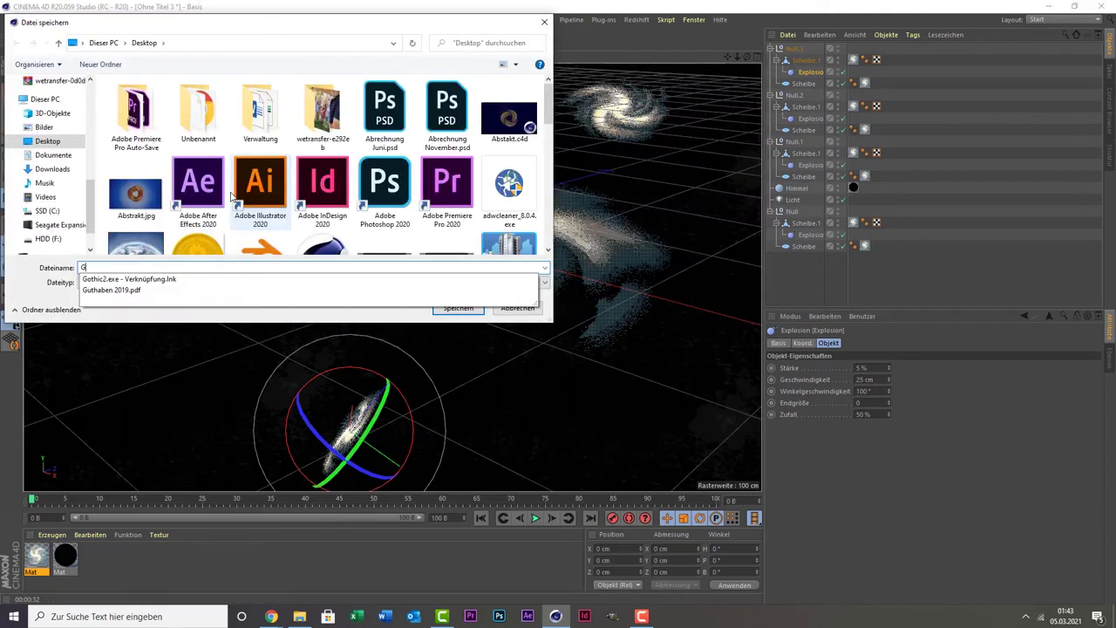
{"action": "type", "text": "Galaxy"}
{"action": "left_click", "coordinate": [444, 306]}
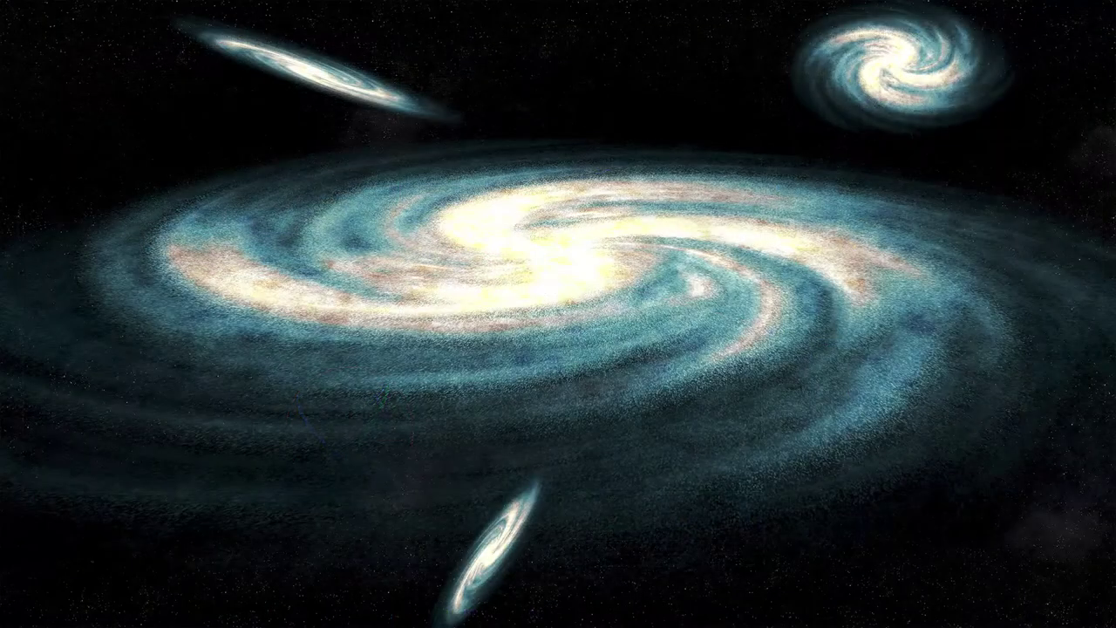